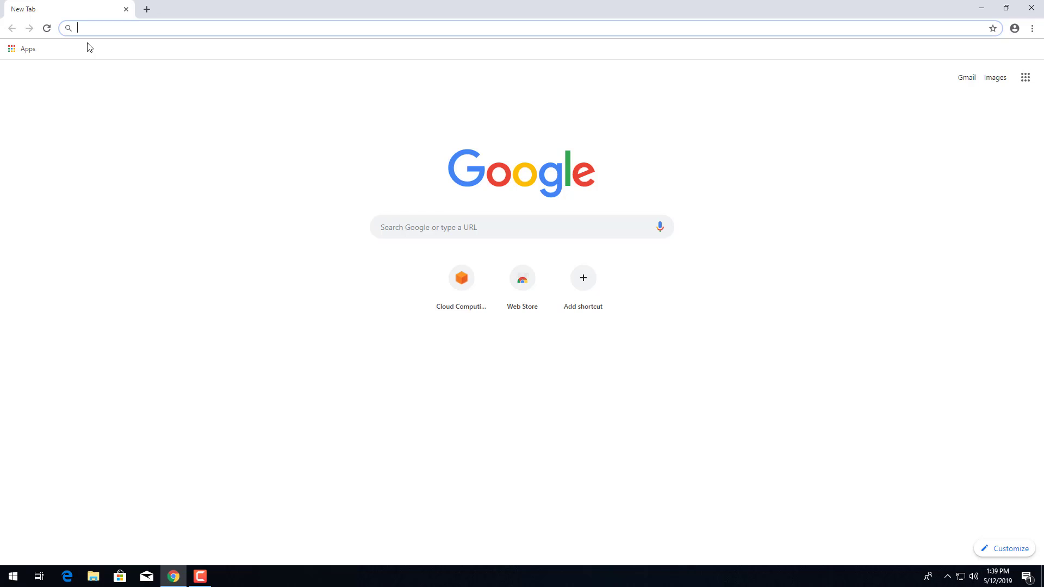
- Load the AWS homepage at aws.amazon.com in Chrome
text(aws.amazon.c)
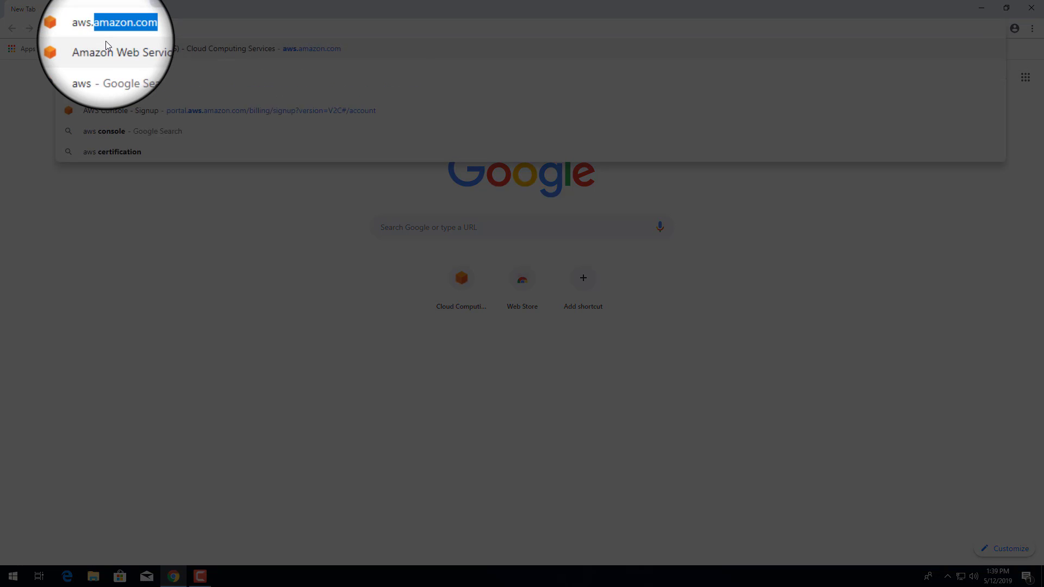
text(om)
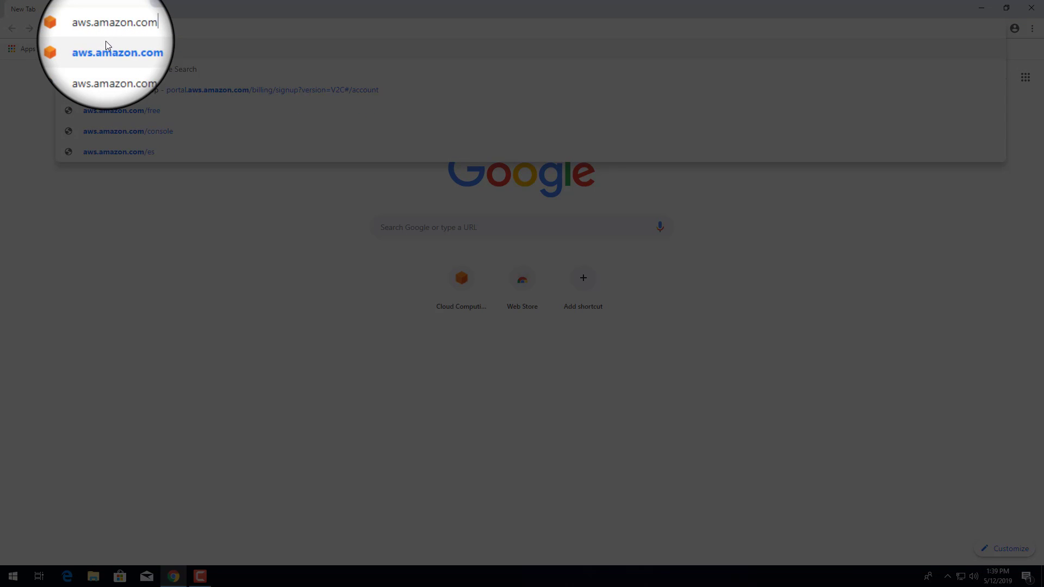
key(Return)
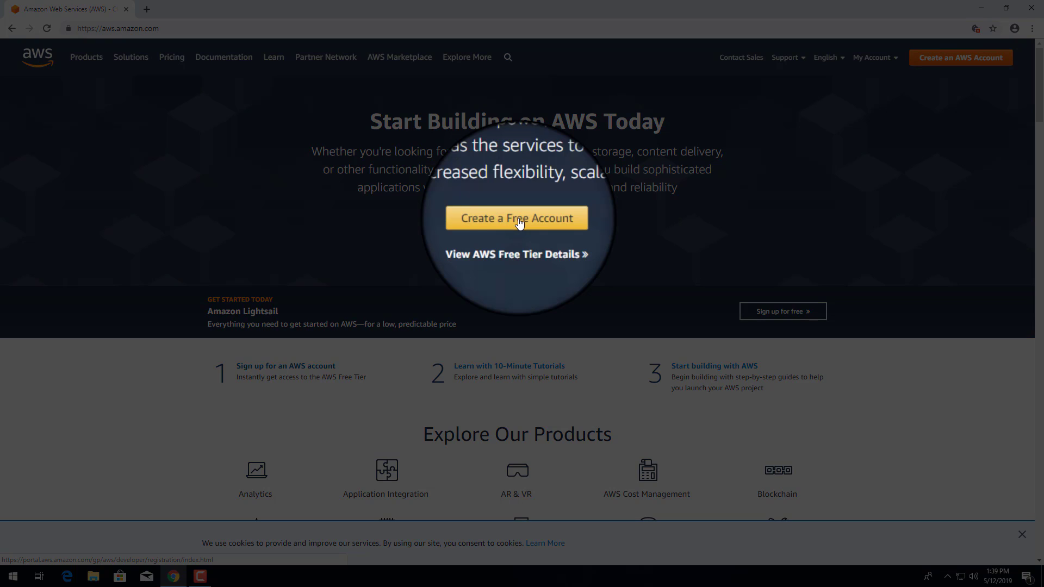
- Start signing up for a free AWS account from the homepage
click(519, 223)
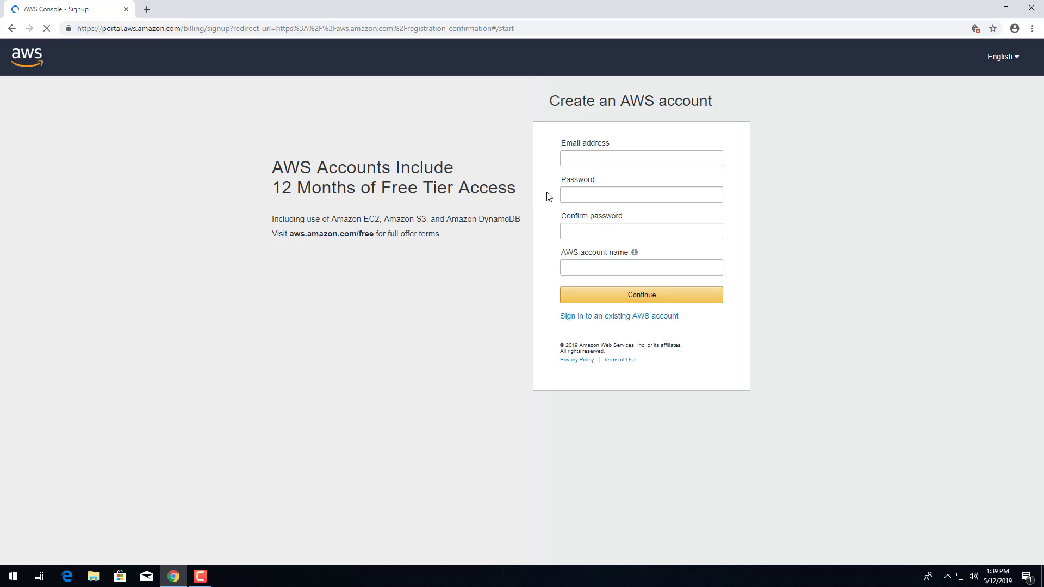
- Enter the account's email address, the password and its confirmation, and the AWS account name
click(594, 162)
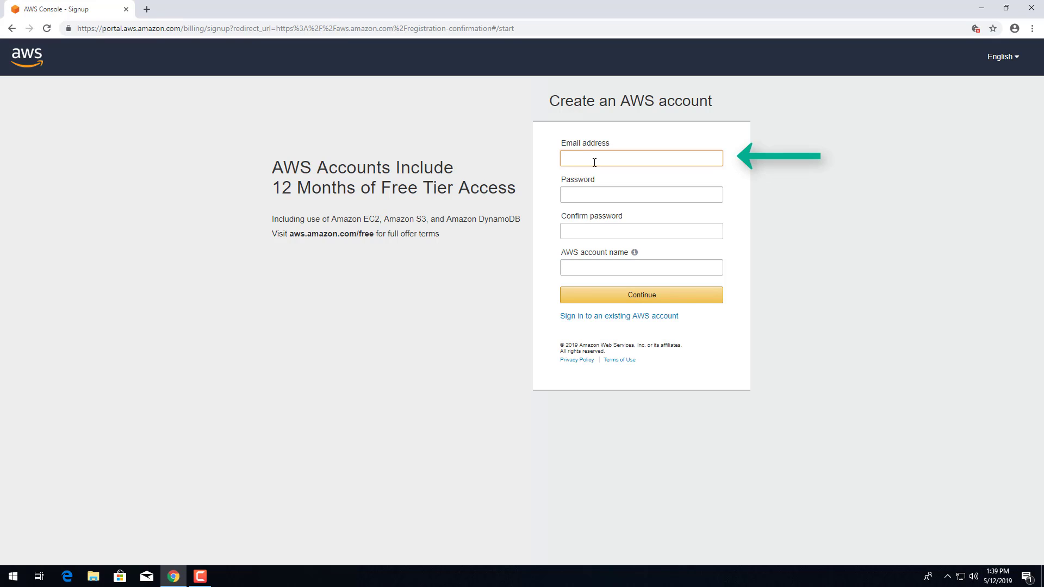
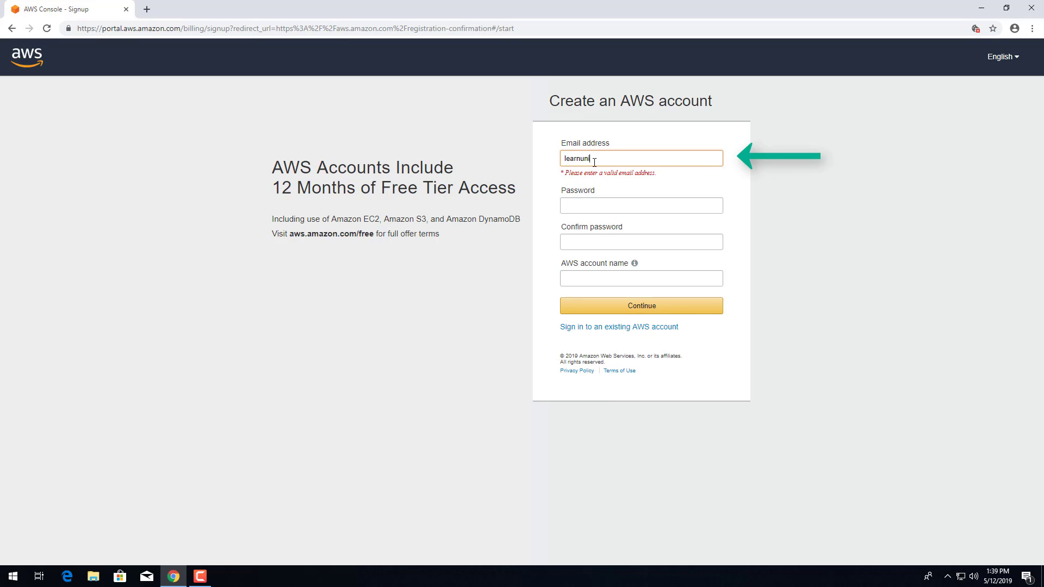
key(Tab)
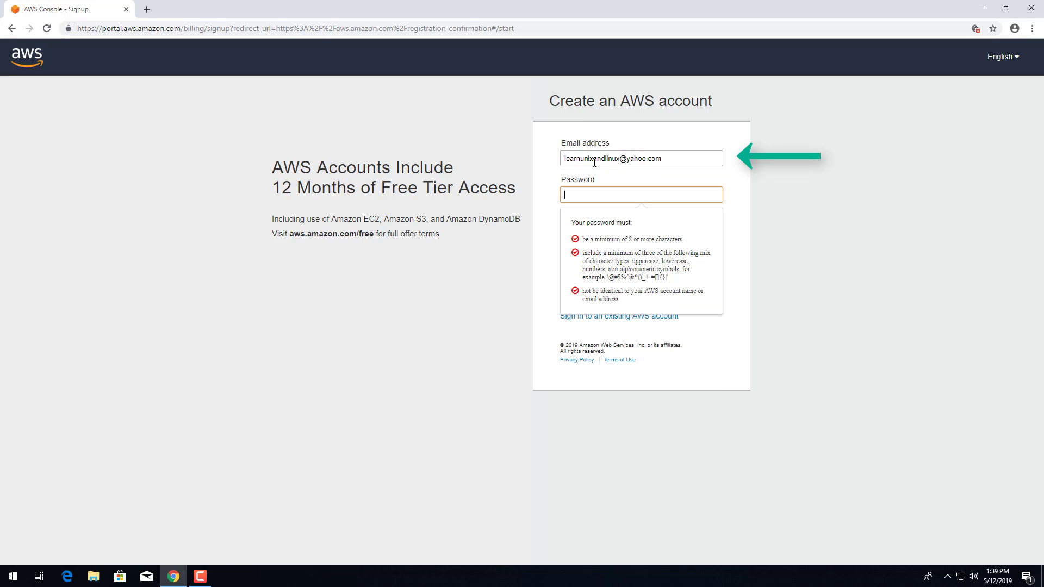
text(•)
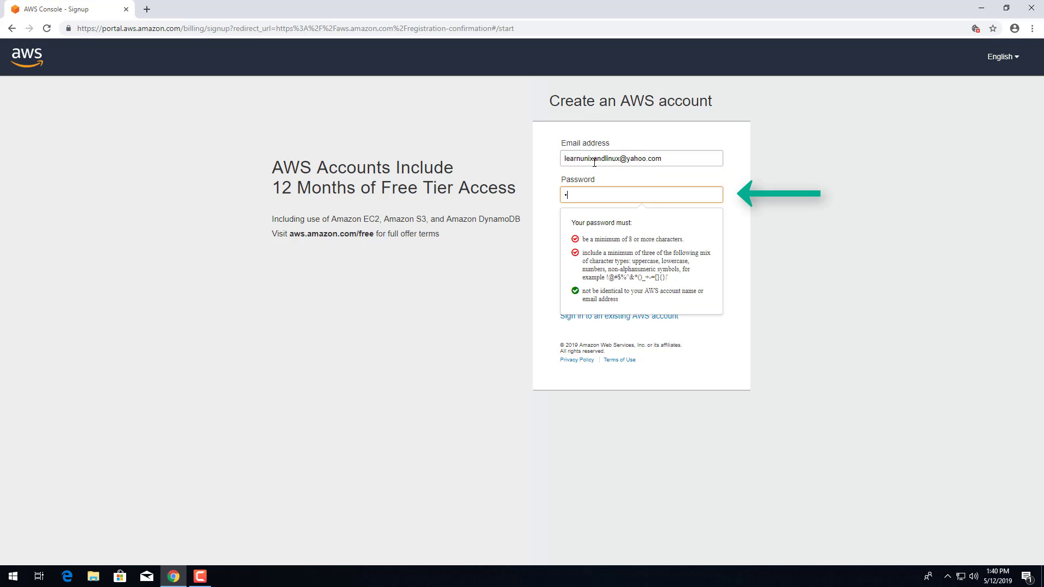
text(•••••••)
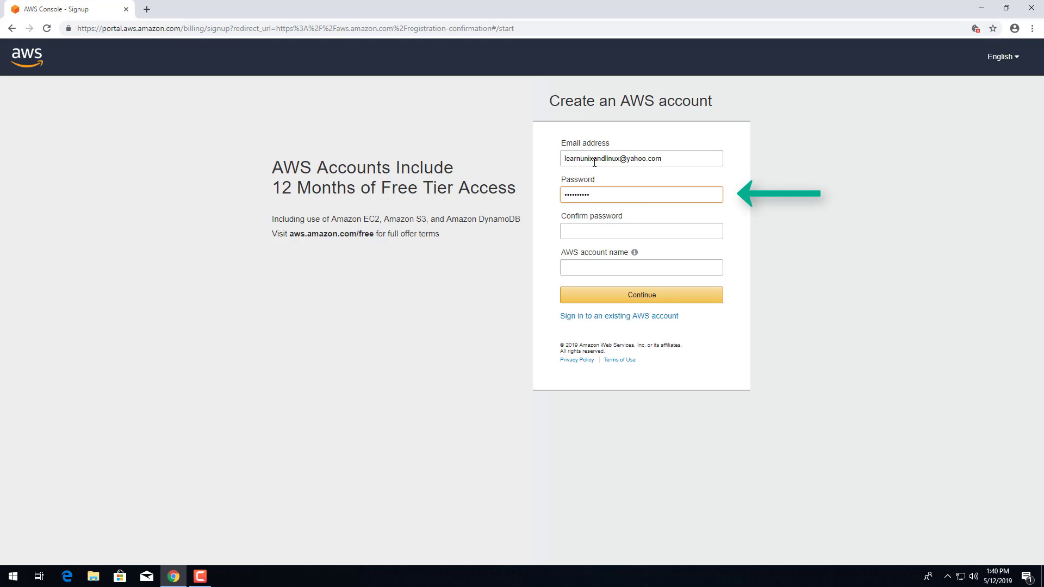
key(Tab)
text(••••••••••)
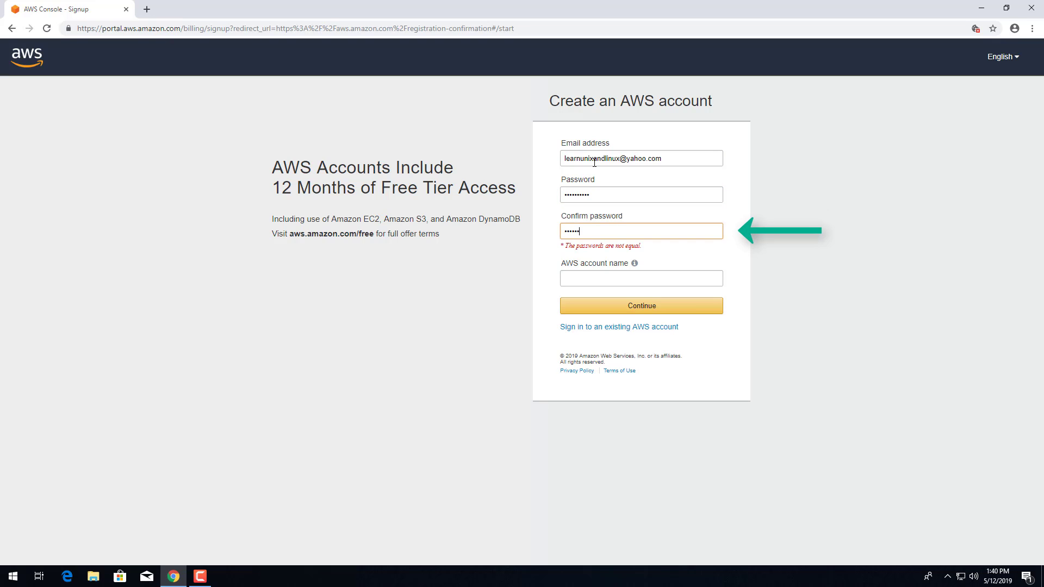
key(Tab)
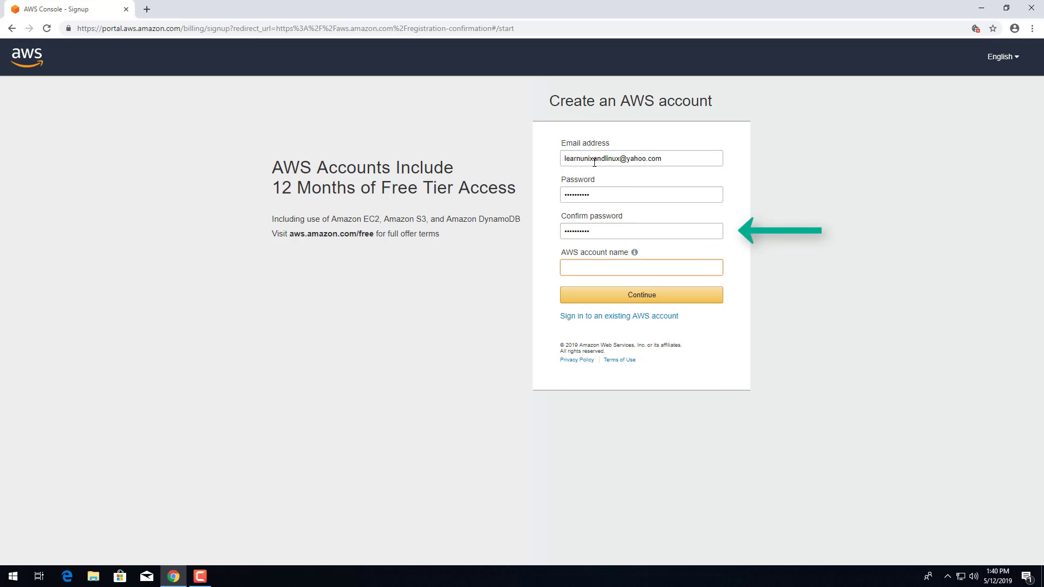
text(learnu)
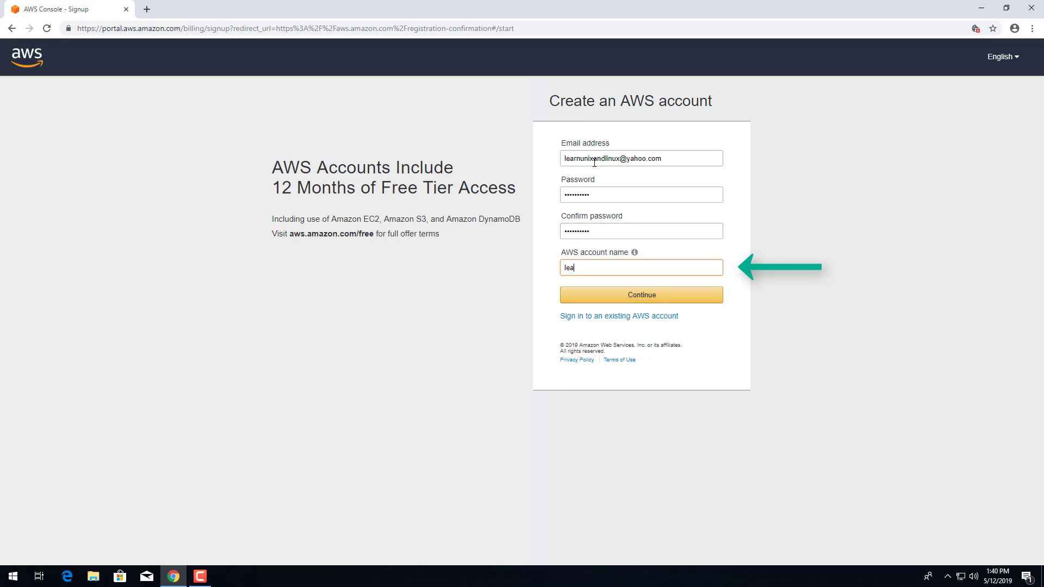
text(nixandlinux)
- Submit the first sign-up page, choose a Personal account and enter the phone number
click(644, 297)
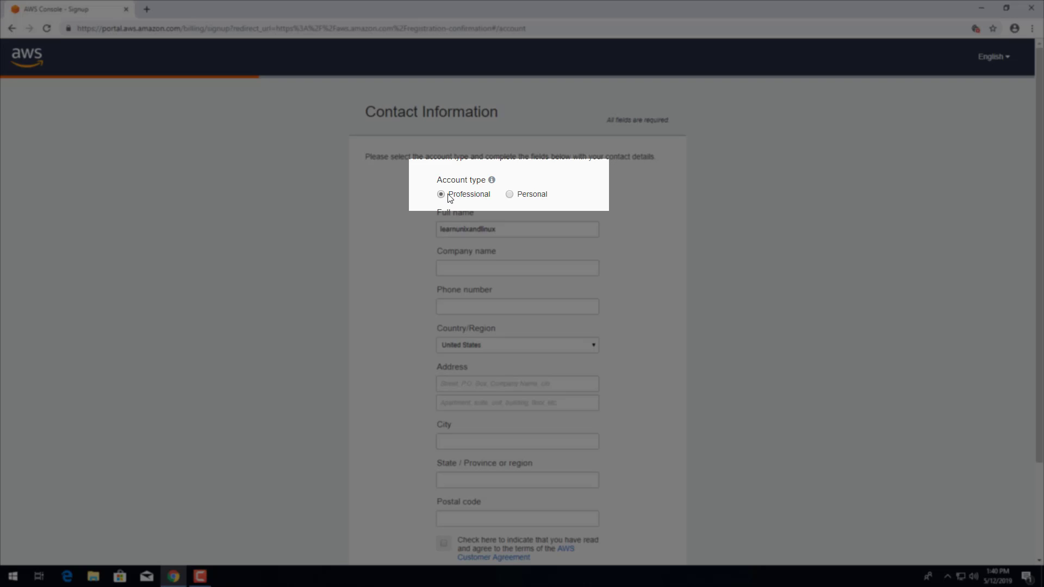
click(510, 196)
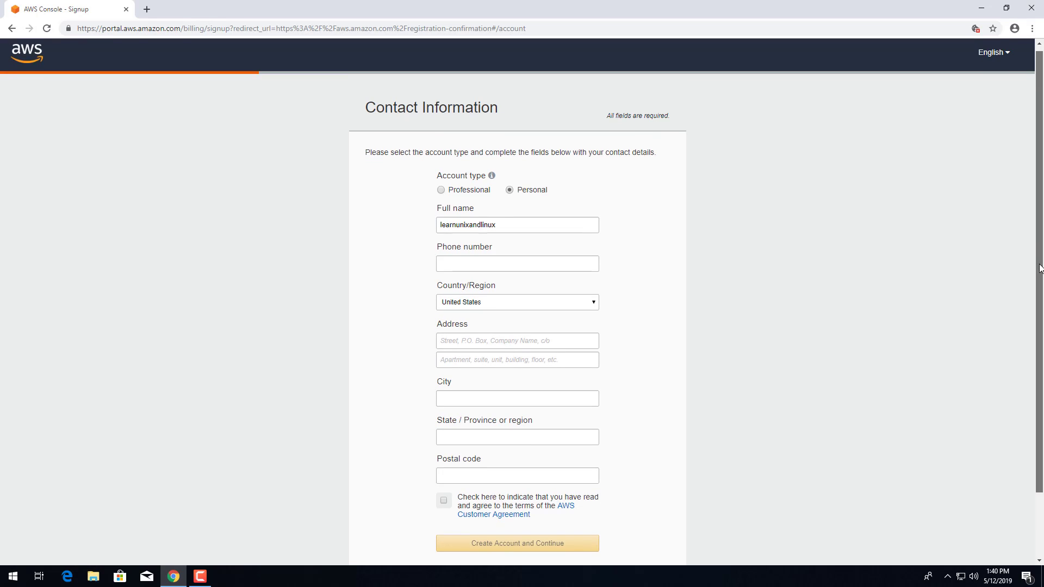
scroll(1032, 294, down, 1)
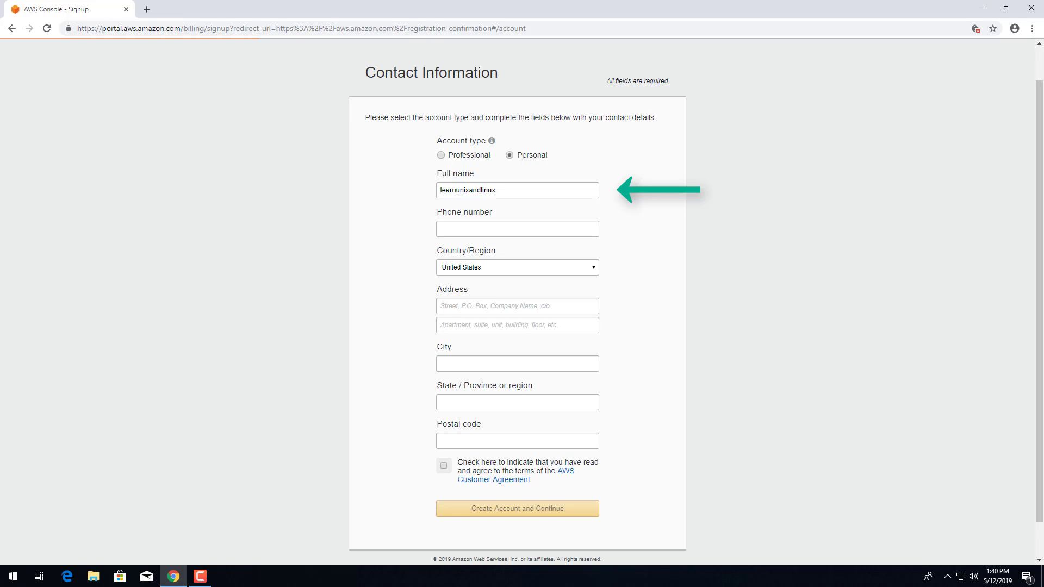
click(467, 230)
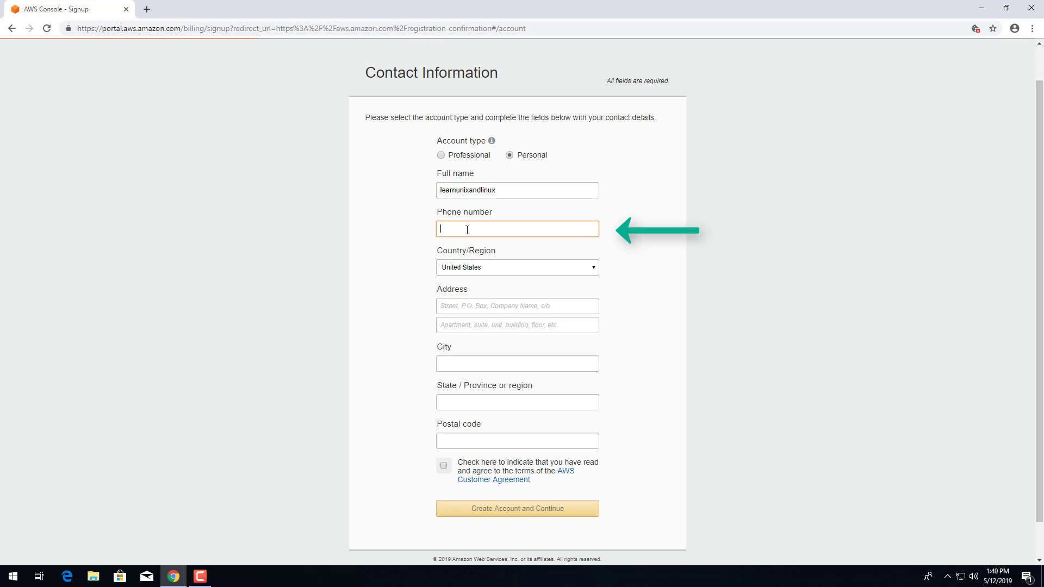
text(1234567890)
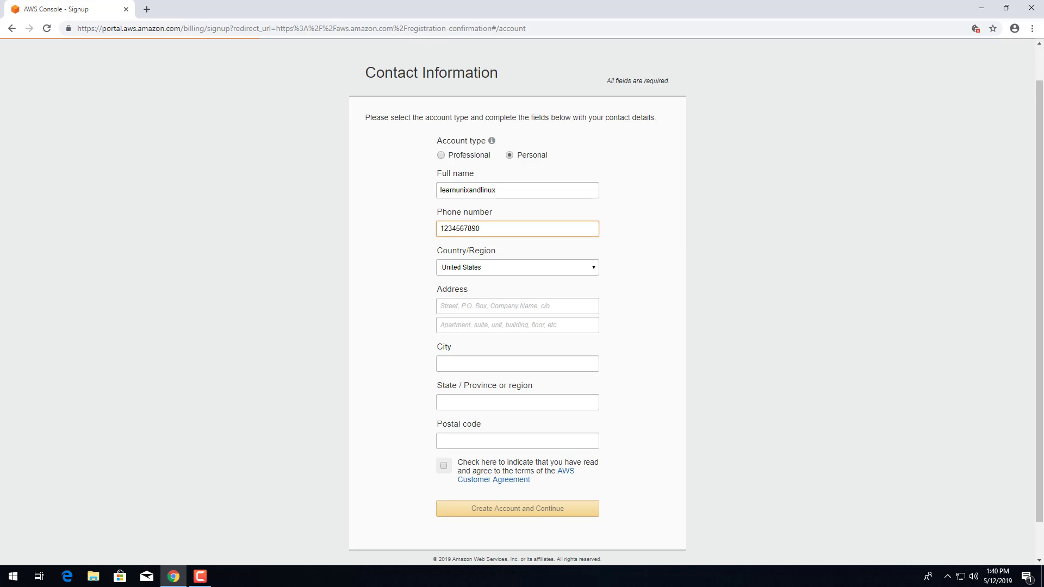
- Set the country to India and fill in both street address lines
click(471, 270)
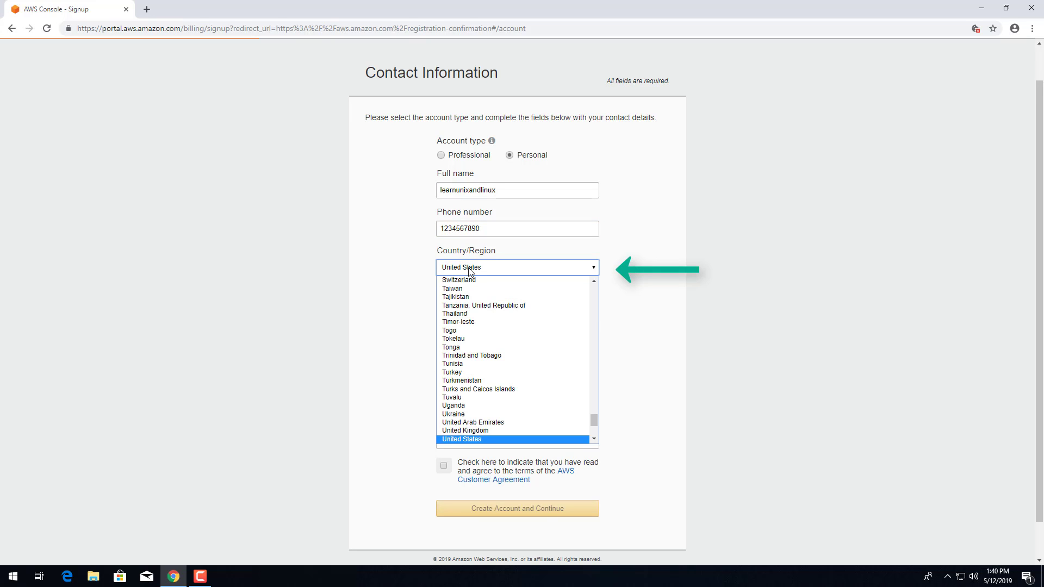
key(i)
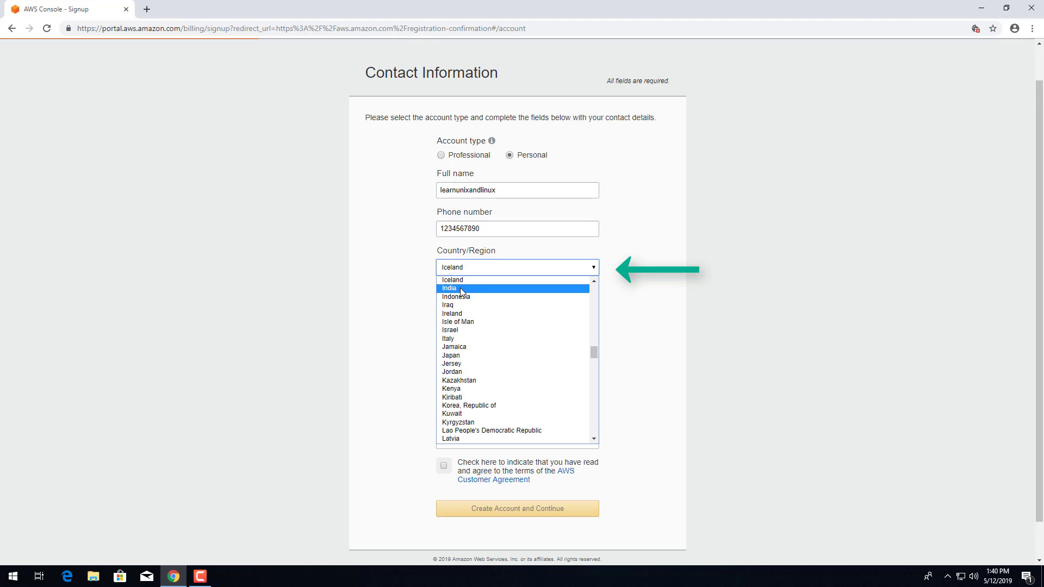
click(460, 288)
click(476, 326)
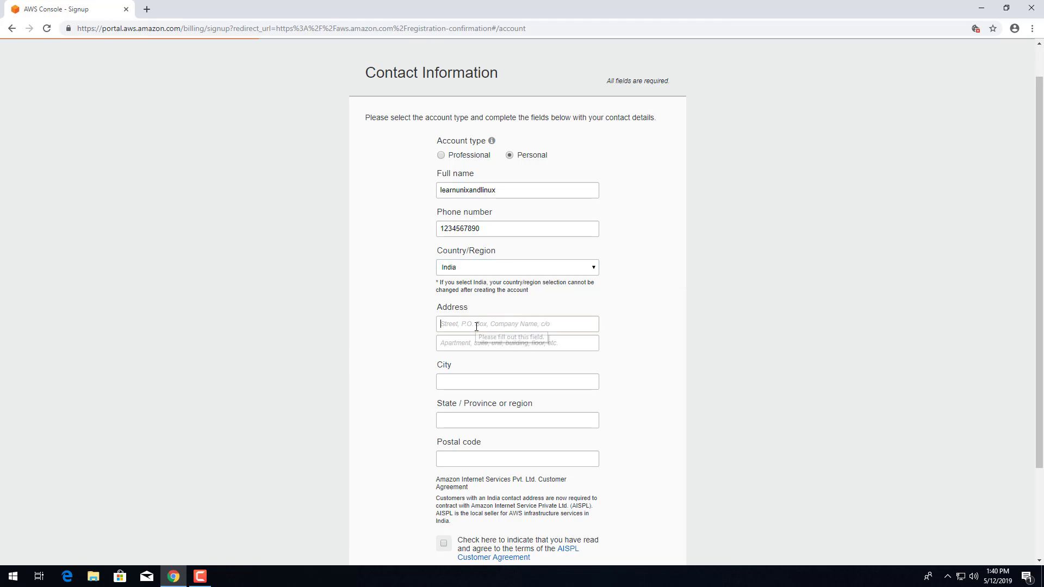
scroll(477, 326, down, 1)
text(so)
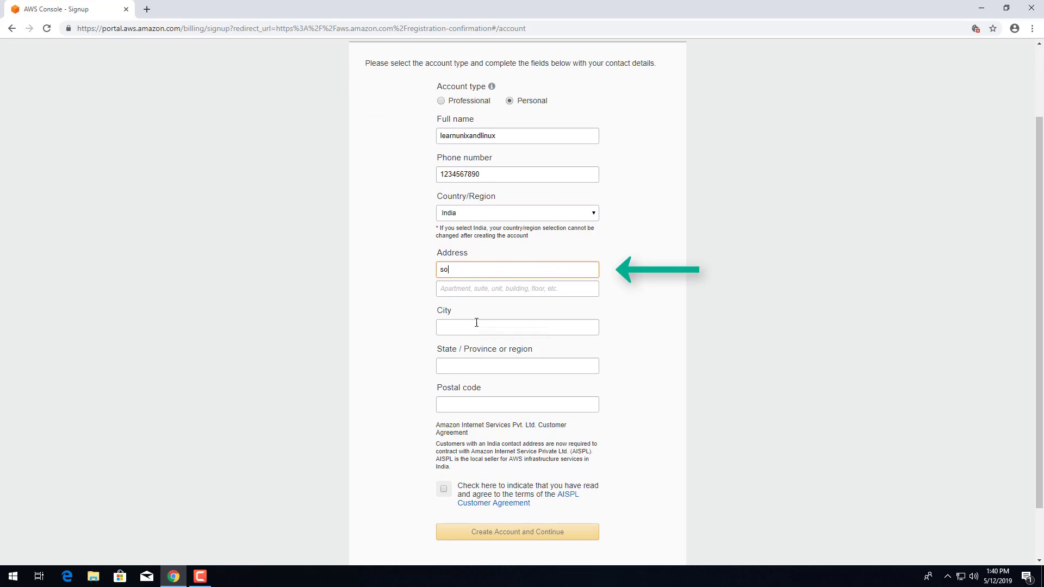
text(me street)
key(Tab)
text(some sui)
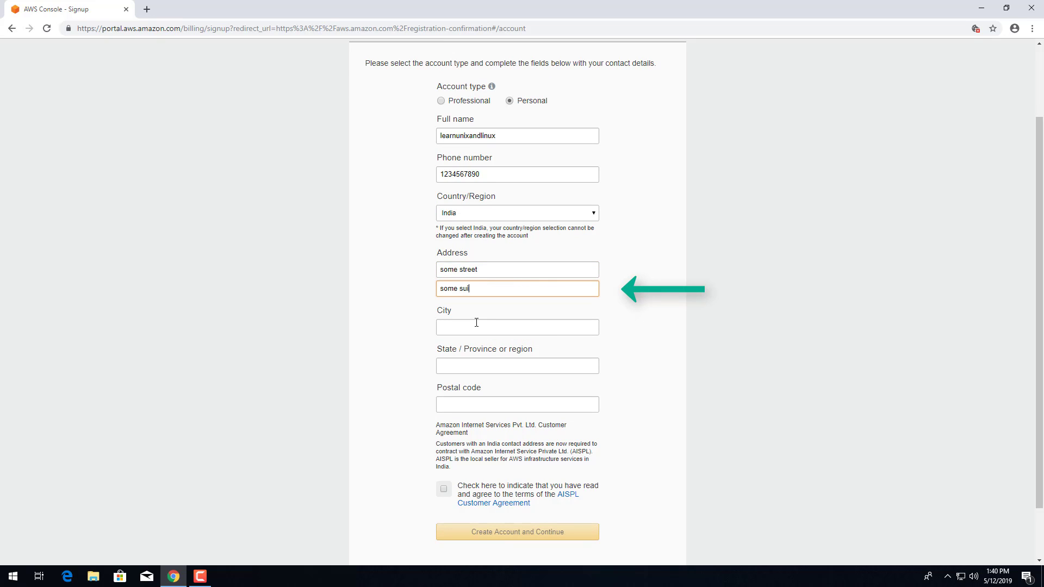
text(te)
- Fill in the city, state and postal code, and accept the AISPL Customer Agreement
key(Tab)
text(some city)
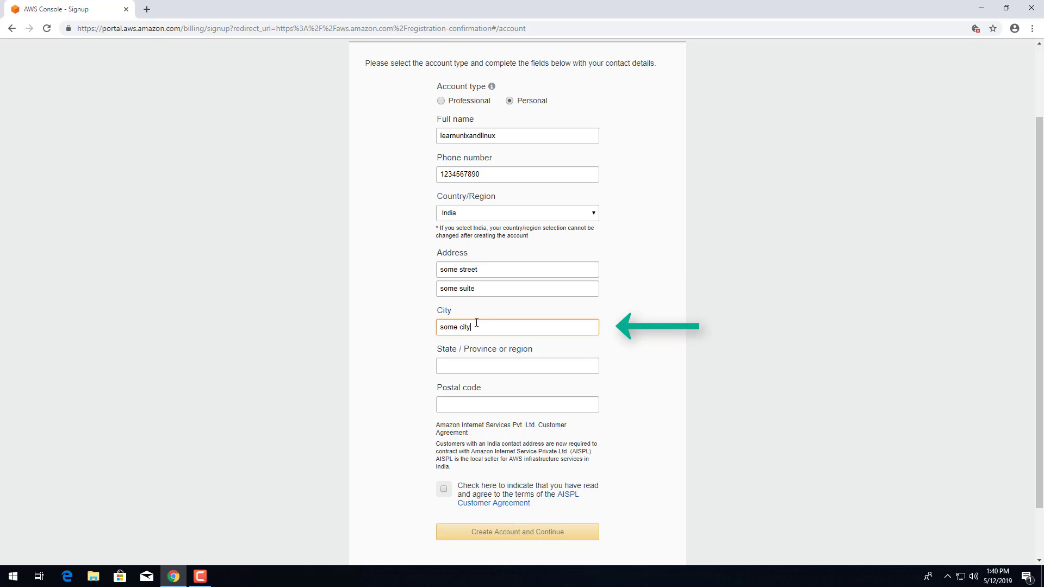
key(Tab)
text(some sta)
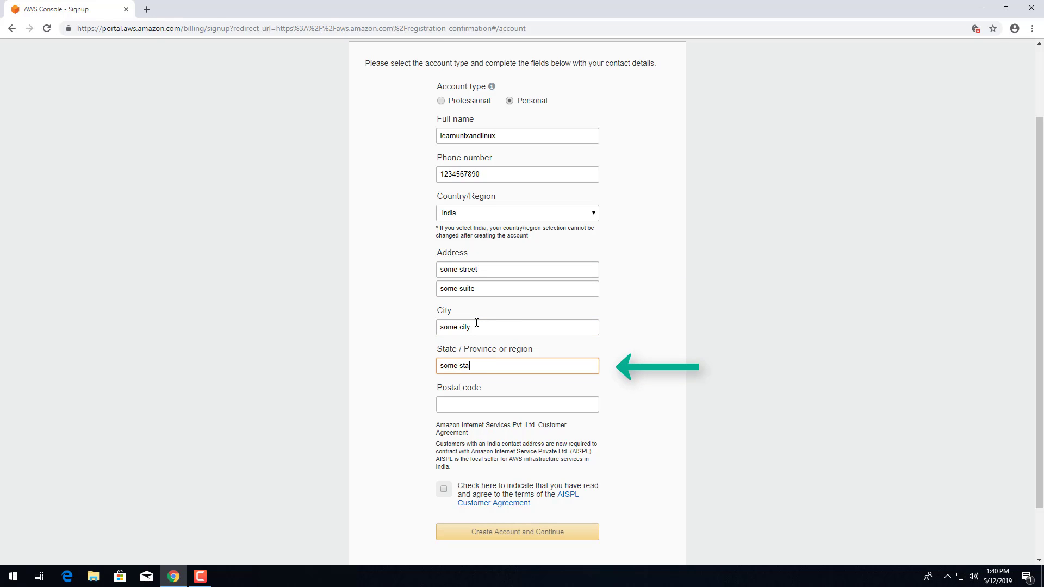
text(te)
key(Tab)
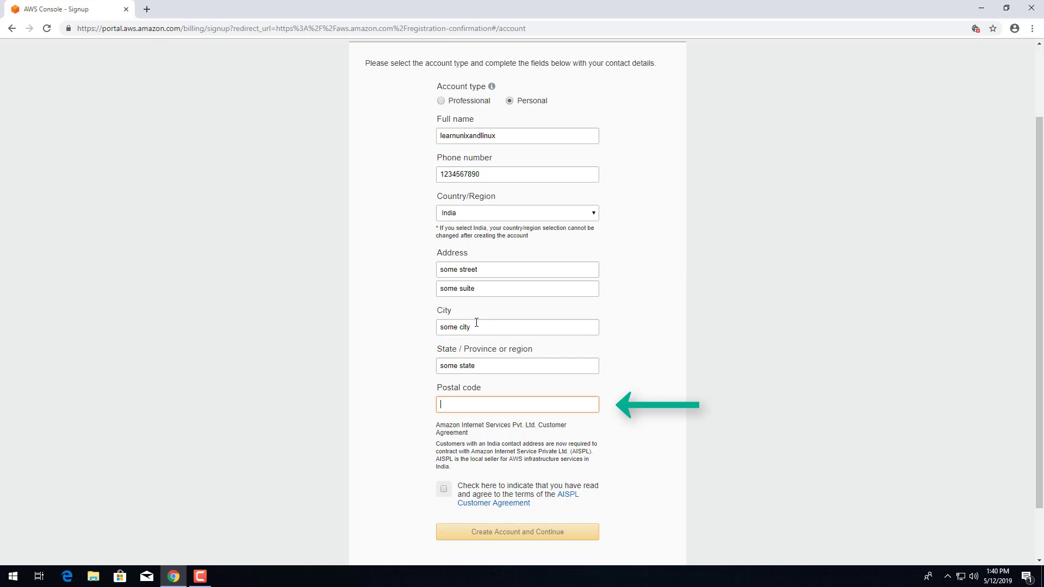
text(123456)
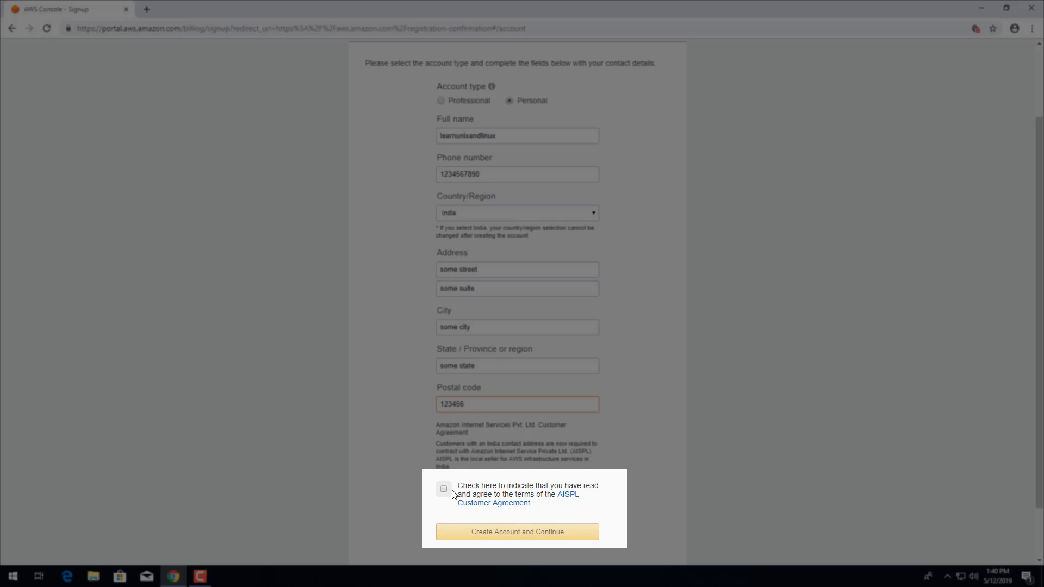
click(444, 490)
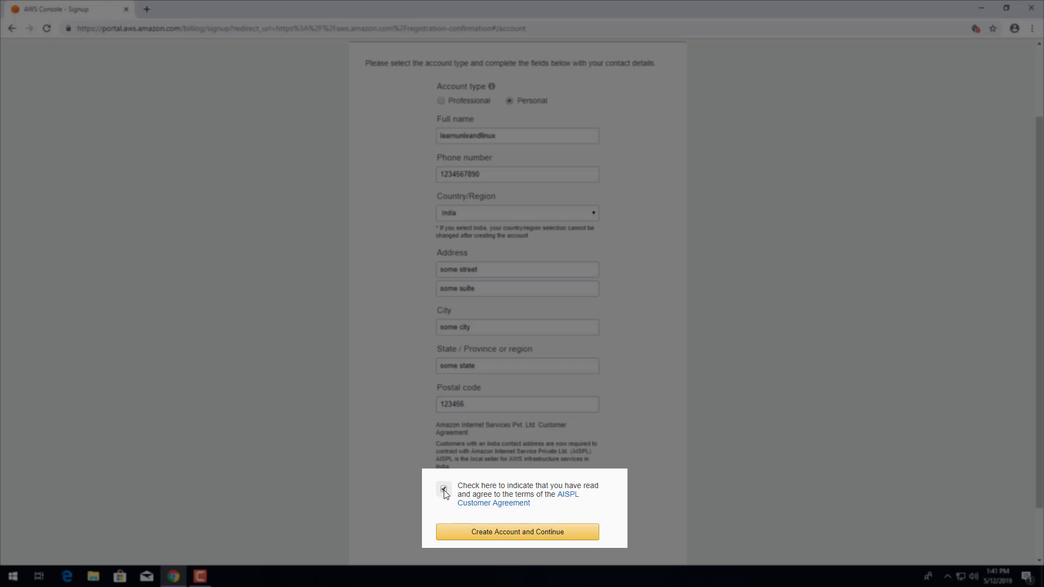
- Submit the contact details with Create Account and Continue
click(528, 537)
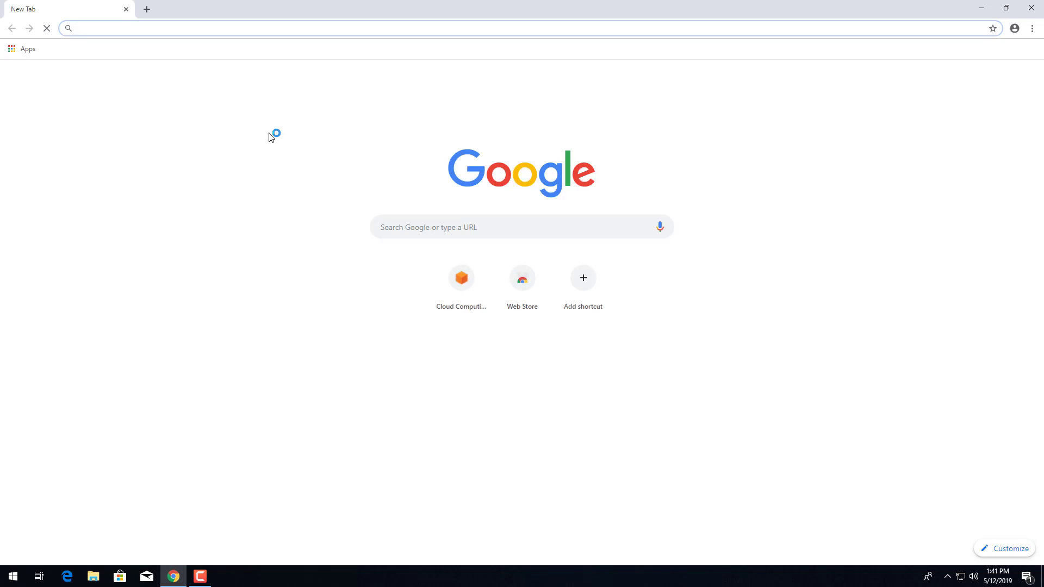
- Return to aws.amazon.com and go through My Account to the console sign-in page
text(aw)
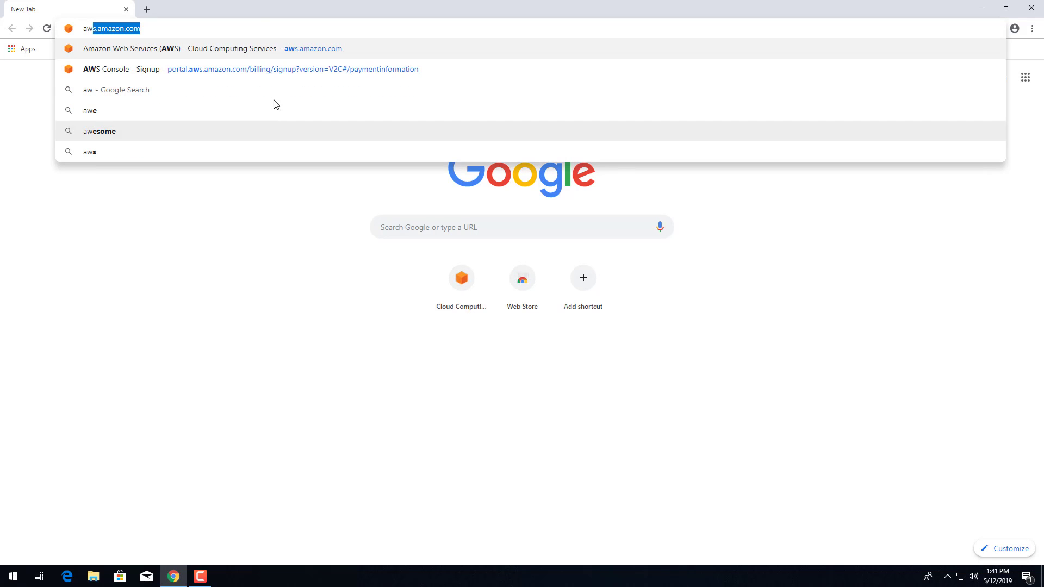
text(s.amazon)
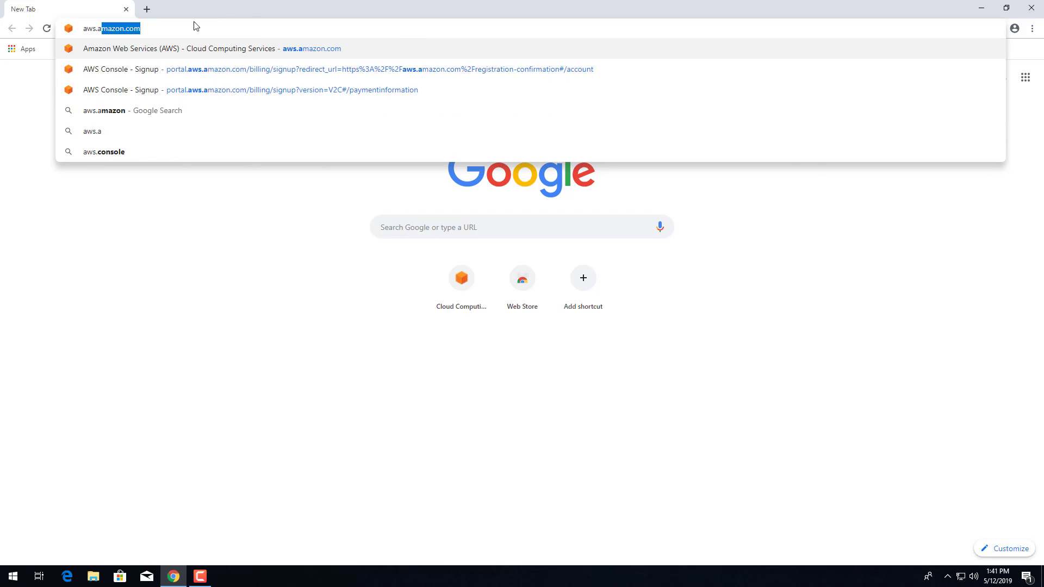
text(.com)
key(Return)
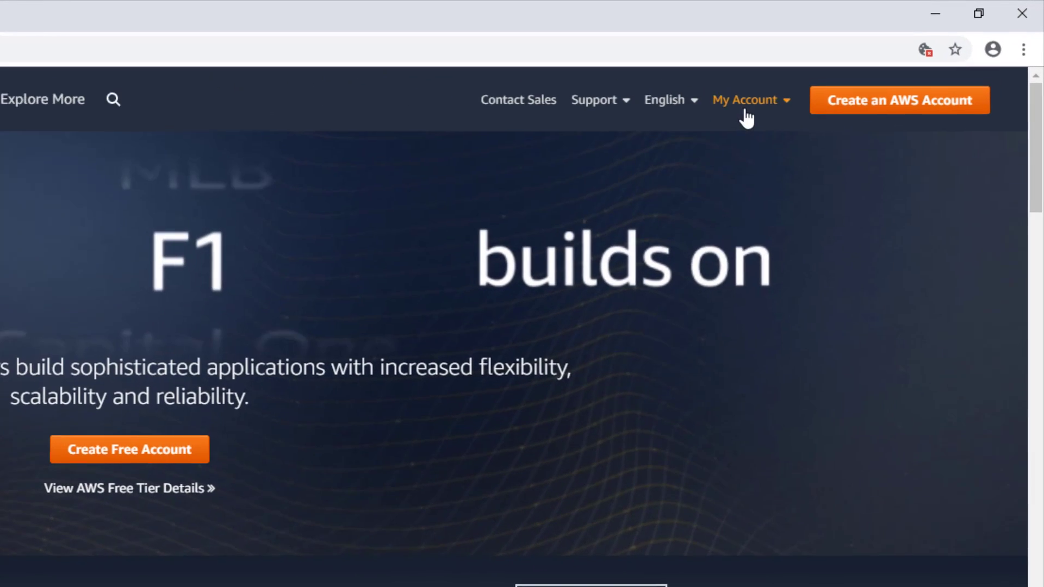
click(871, 62)
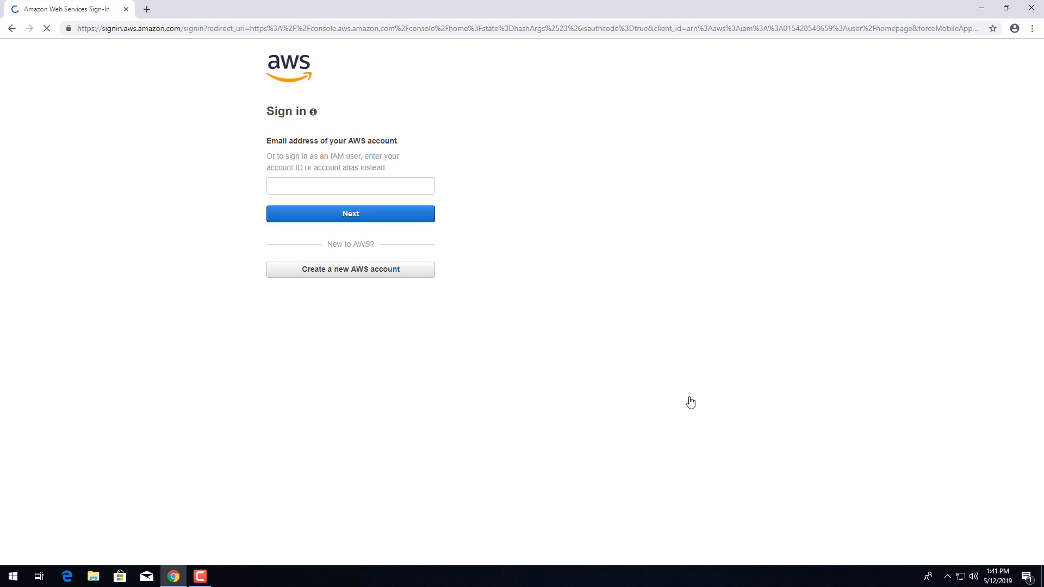
- Sign in as the root user with the account's email address and password
click(293, 194)
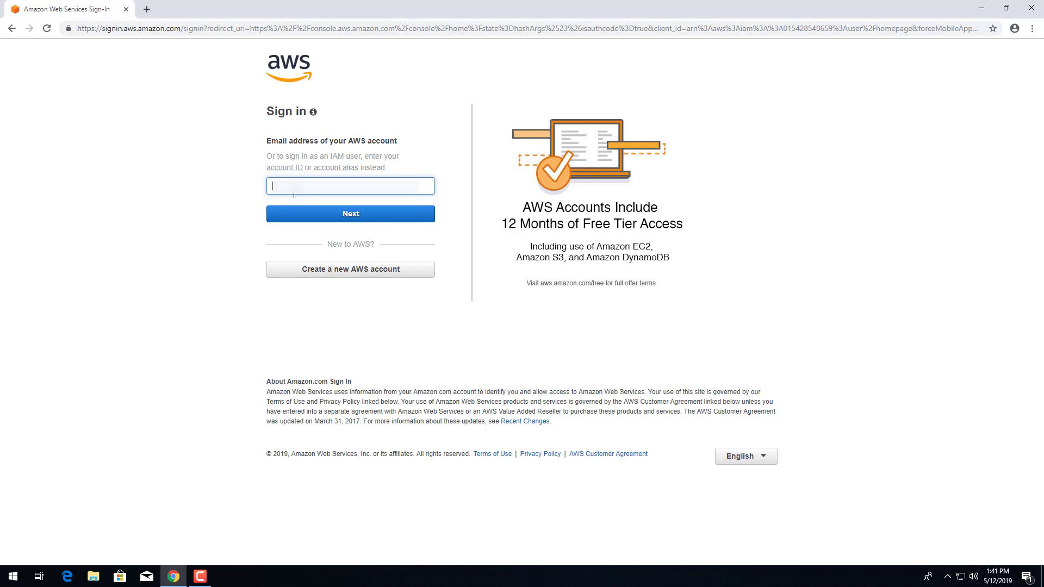
text(.........)
key(BackSpace)
key(BackSpace)
key(BackSpace)
text(......)
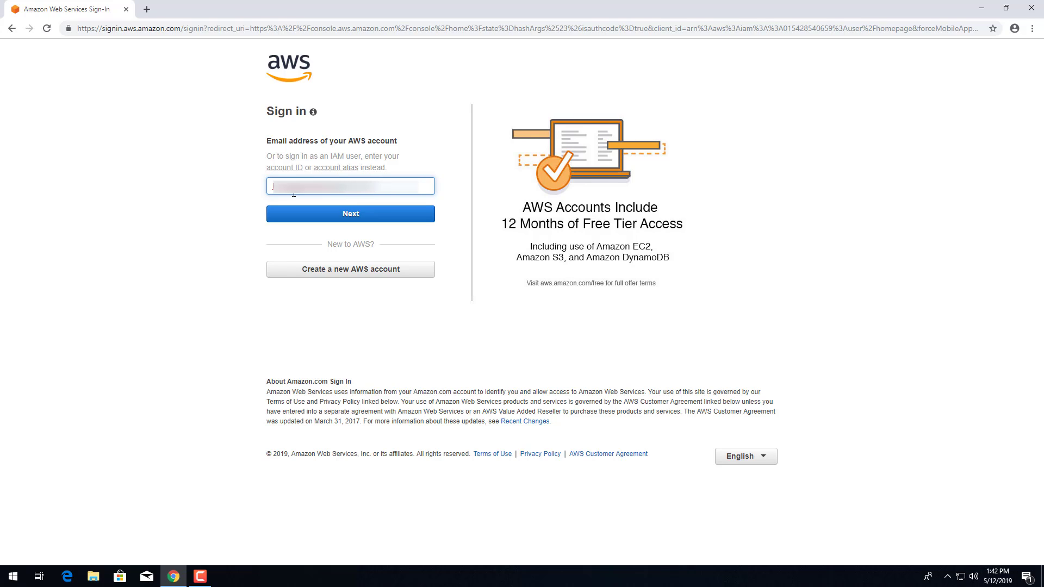
click(349, 215)
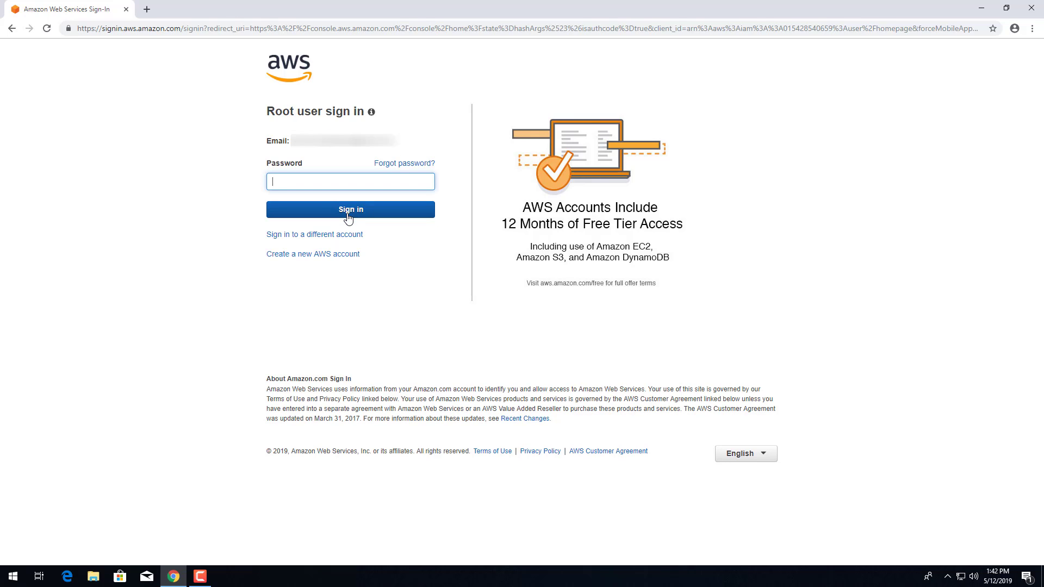
text(••••••••••)
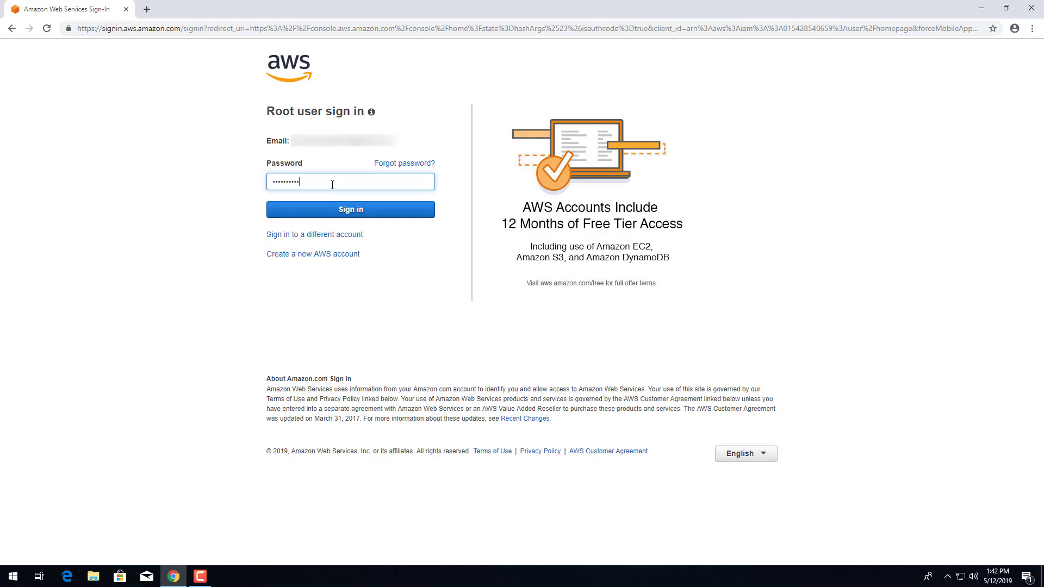
click(350, 218)
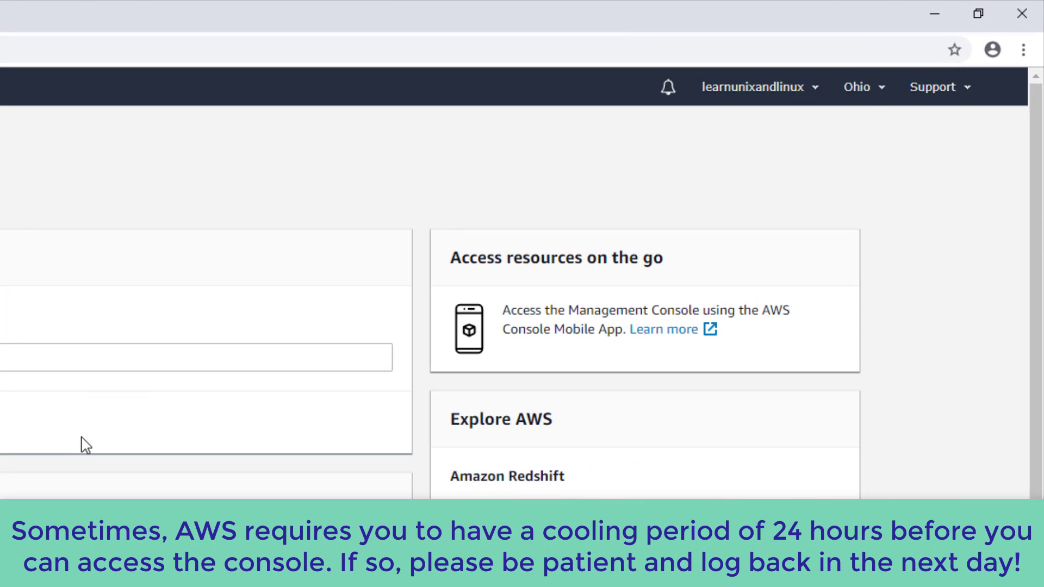
- Check the region list, then search for 'ec2' and open the EC2 service
click(883, 89)
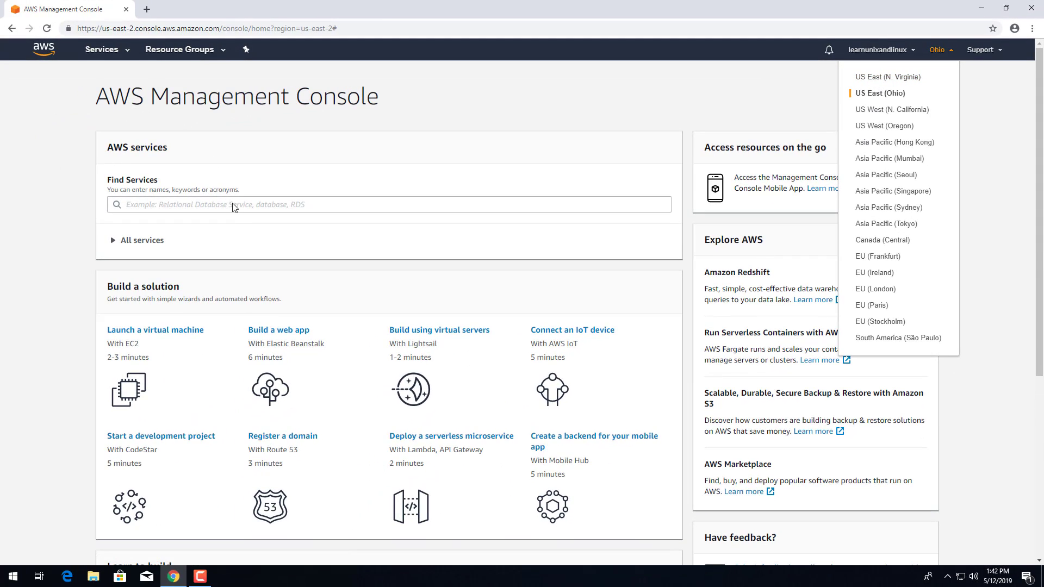
click(234, 206)
click(234, 205)
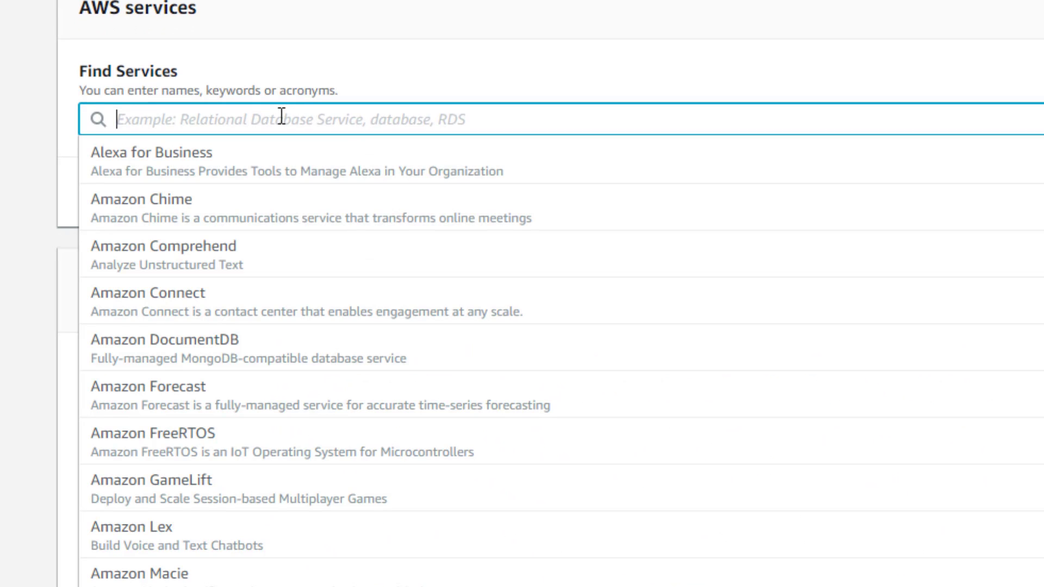
text(ec)
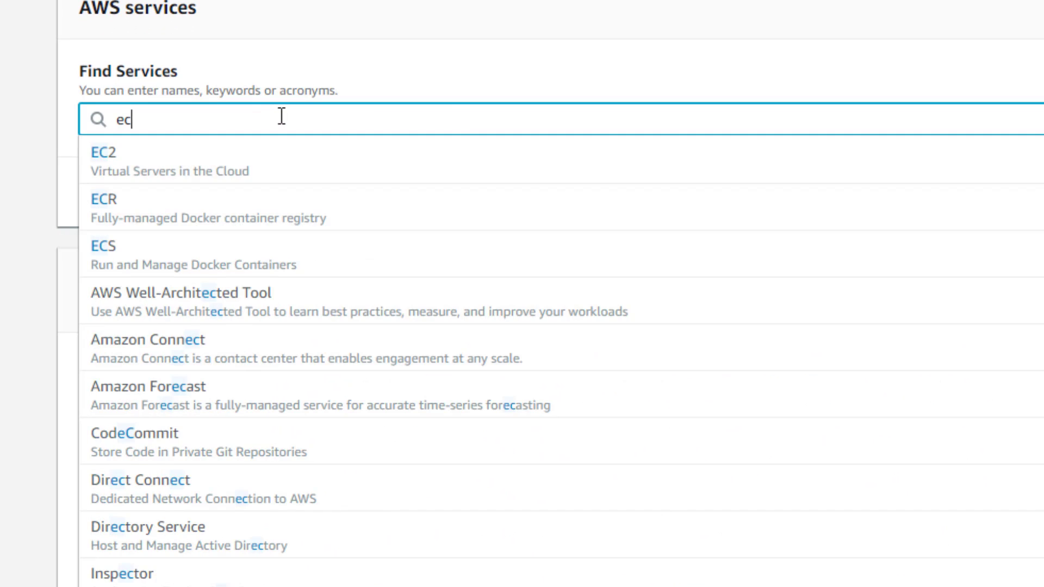
text(2)
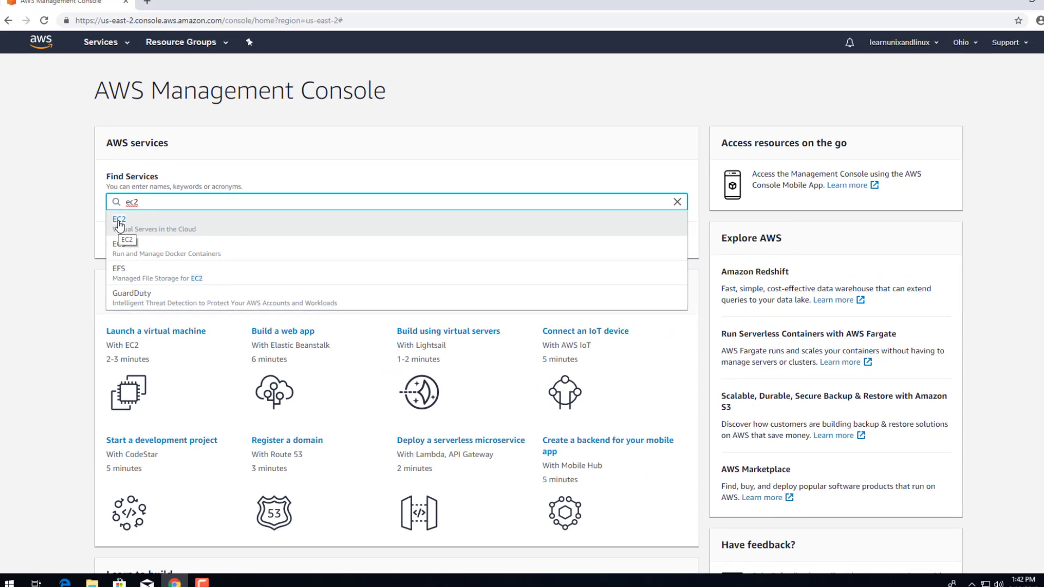
click(102, 161)
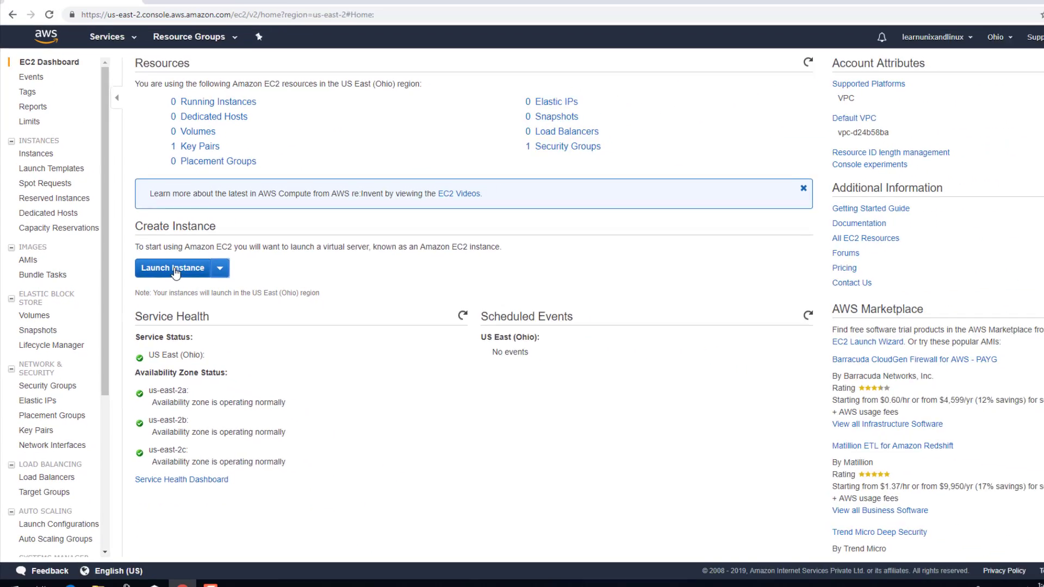
- Start launching a new instance and select the Amazon Linux 2 AMI
click(334, 251)
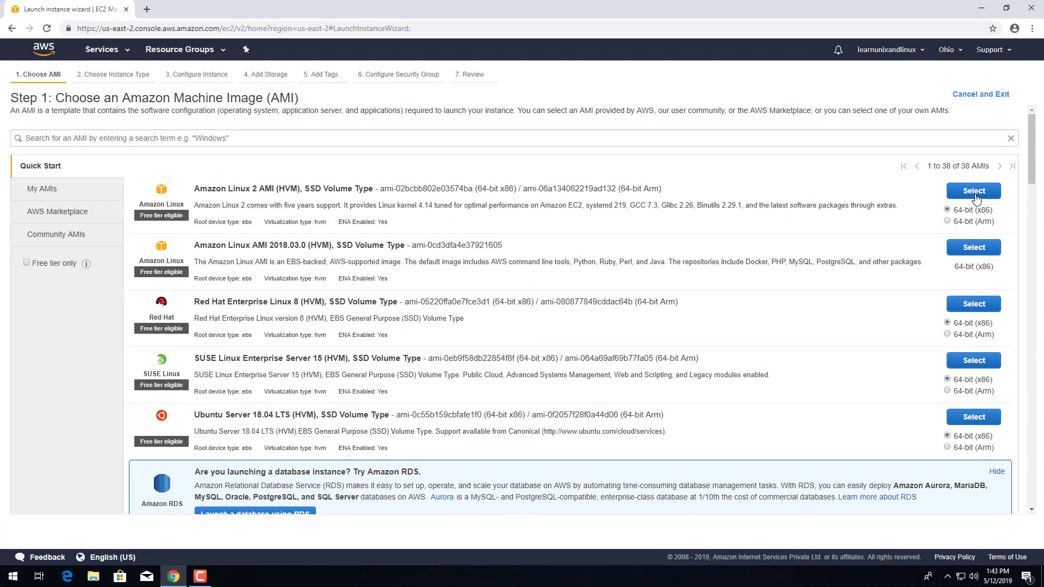
click(975, 195)
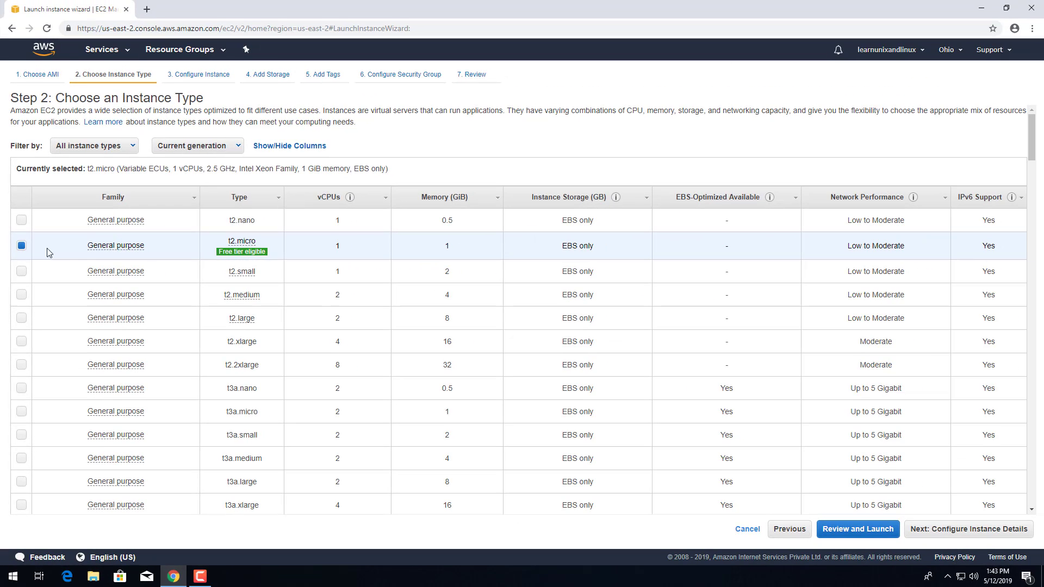
- Keep the free-tier t2.micro instance type and skip ahead to Review and Launch
mouse_move(248, 256)
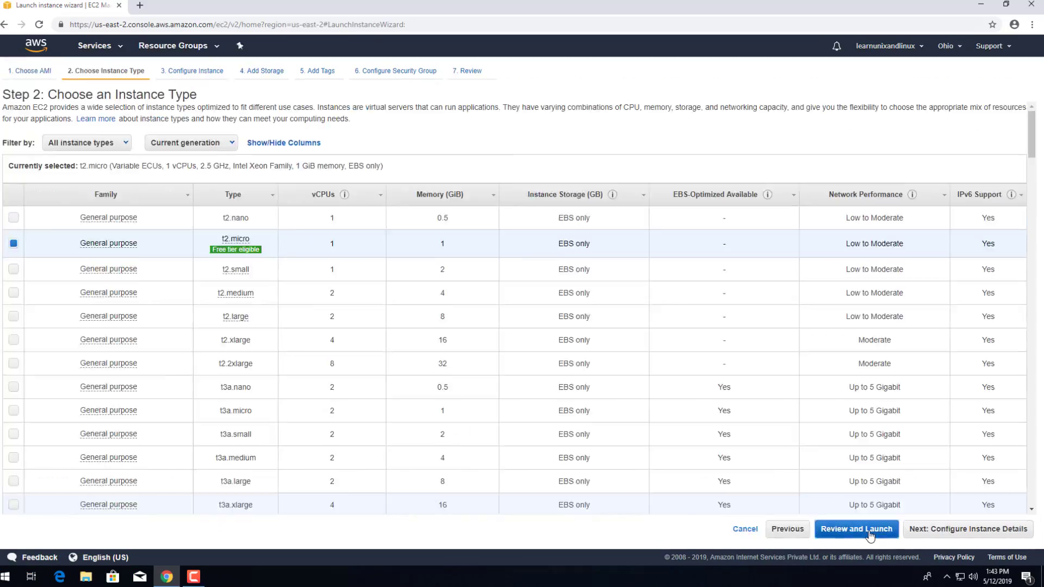
click(613, 540)
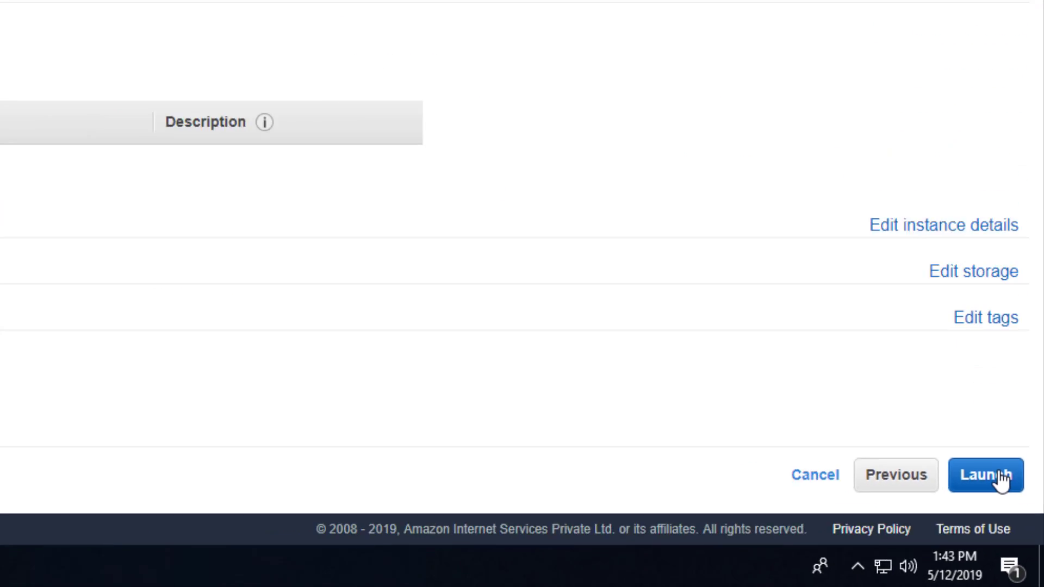
- Launch the instance from the Step 7 Review page to bring up the key pair dialog
click(1002, 479)
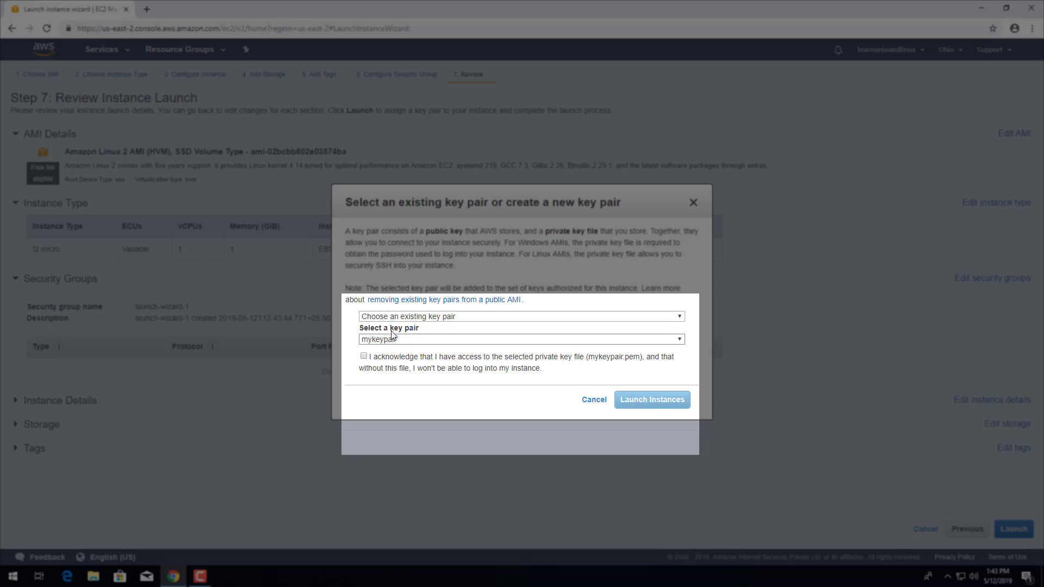
- Create a new key pair named 'keypairdemo', download keypairdemo.pem, and launch the instance
click(397, 317)
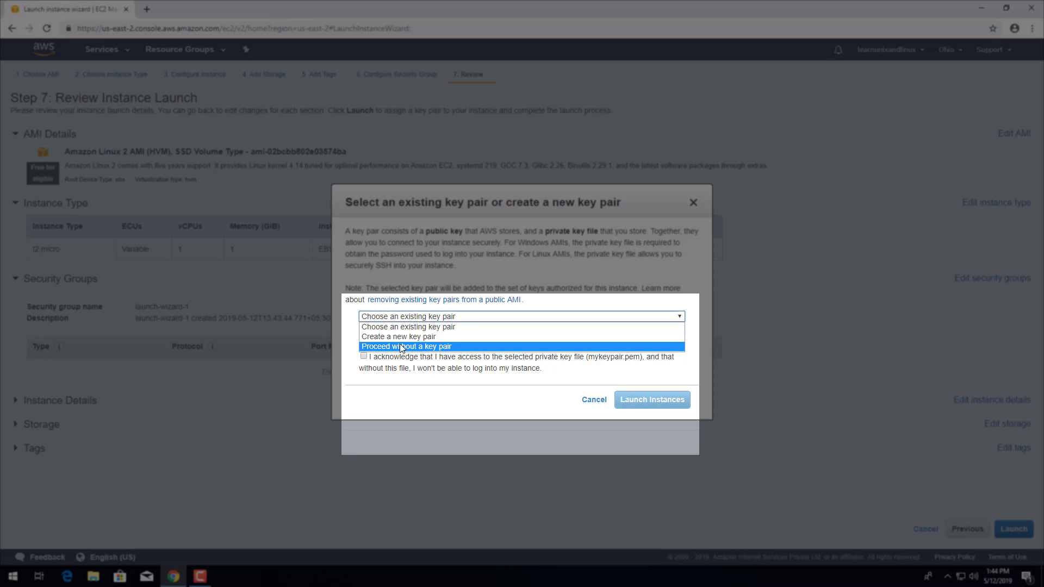
click(400, 337)
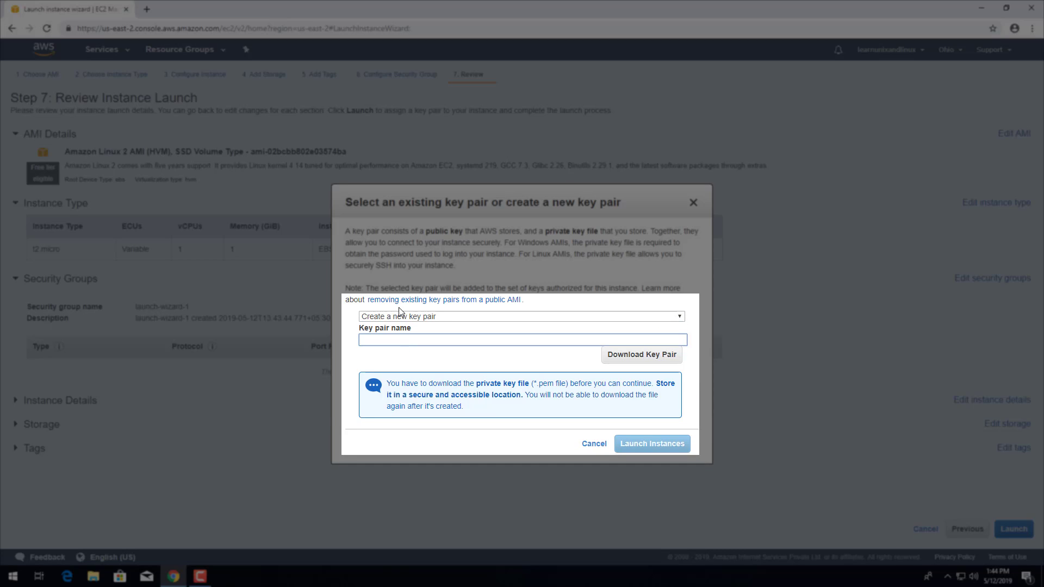
text(keypairdemo)
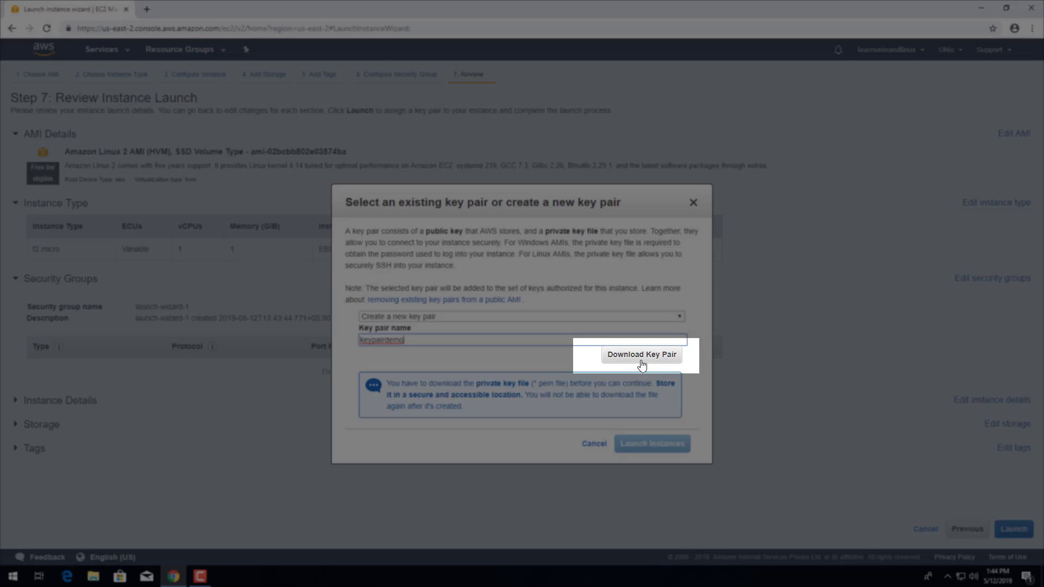
click(642, 363)
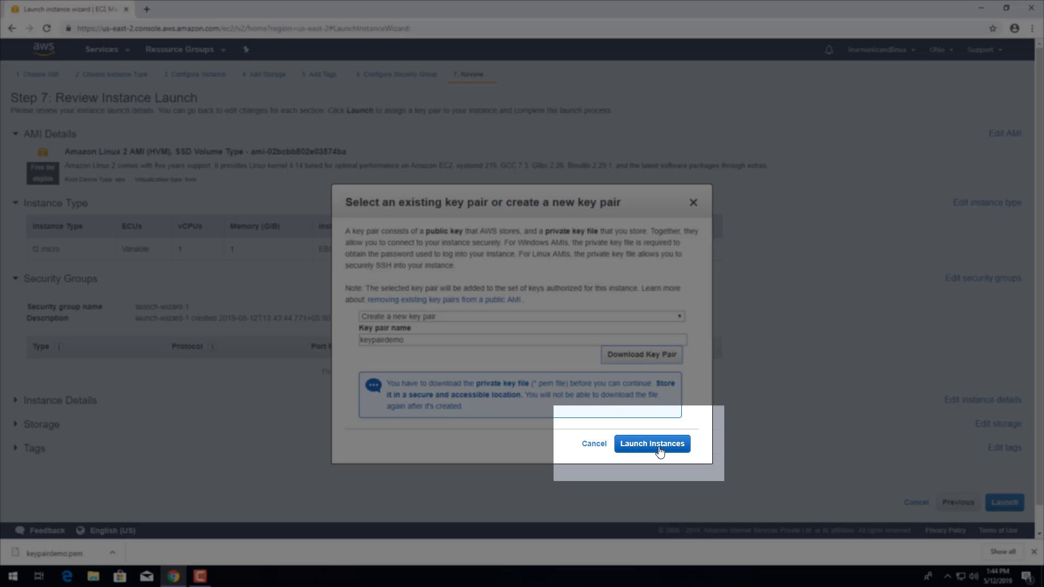
click(652, 444)
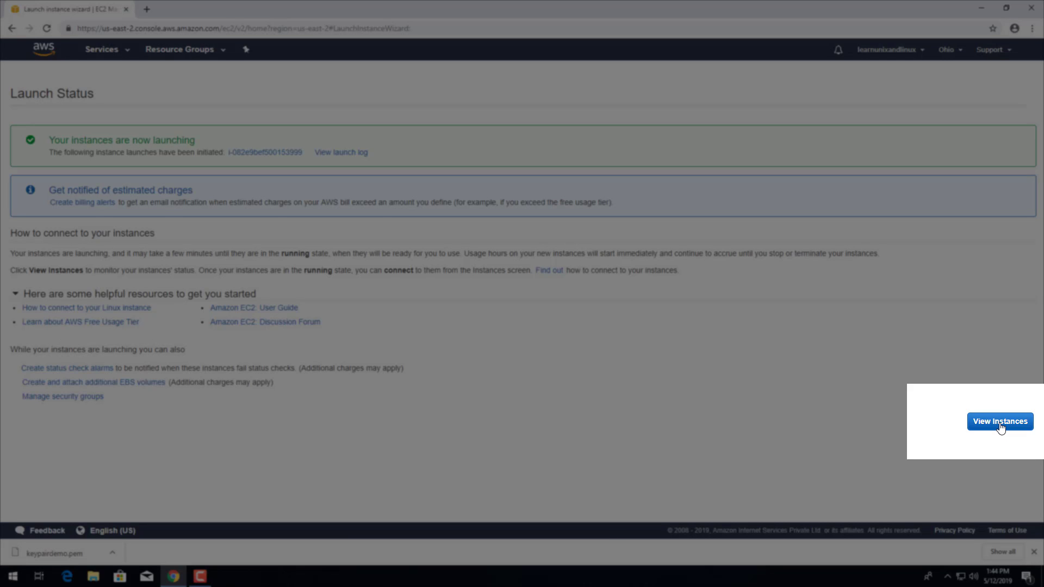
- Go to the Instances list and enlarge the details panel for the pending t2.micro instance
click(1000, 422)
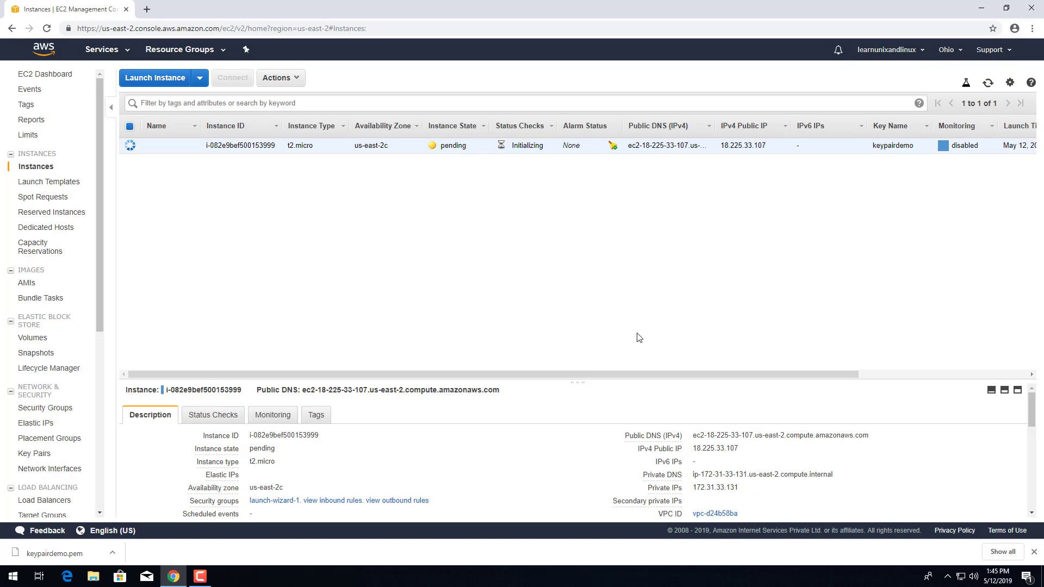
drag(644, 382, 647, 324)
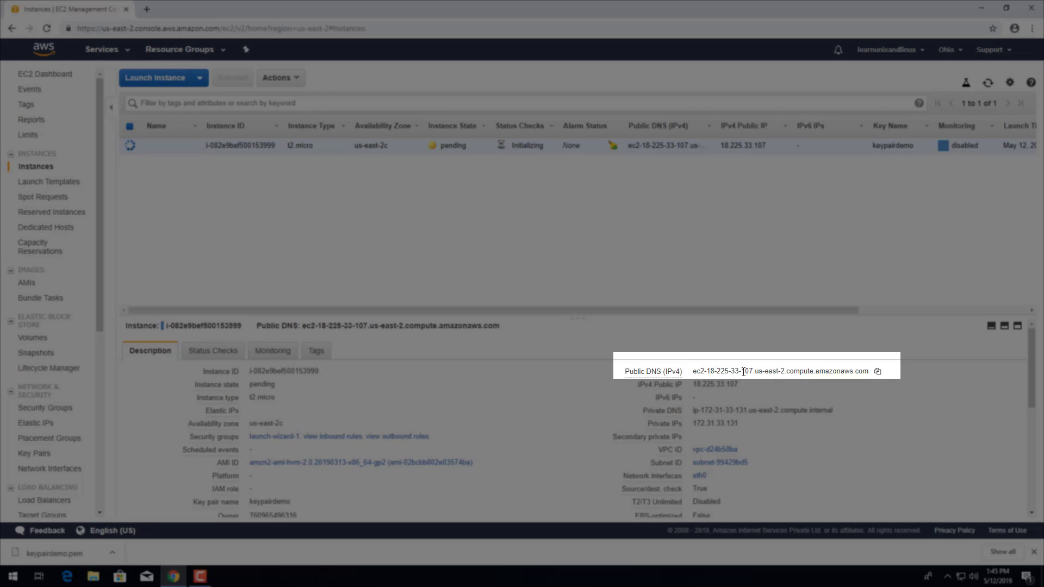
- Copy the instance's Public DNS (IPv4) name from the Description tab
click(878, 372)
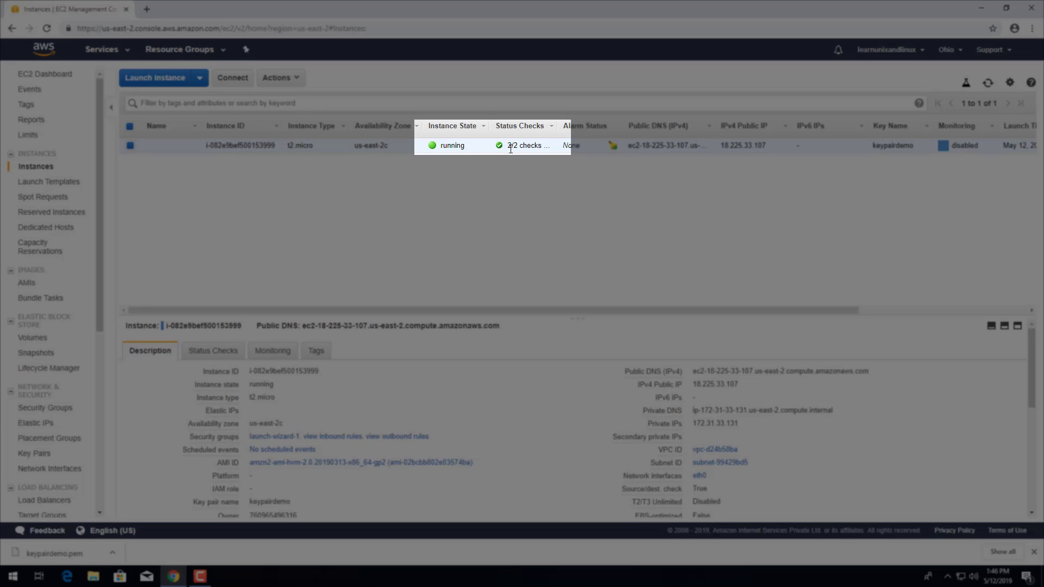
- Widen the Status Checks column so the instance's '2/2 checks passed' status is readable
mouse_move(555, 126)
mouse_down()
mouse_move(594, 127)
mouse_move(573, 126)
mouse_up()
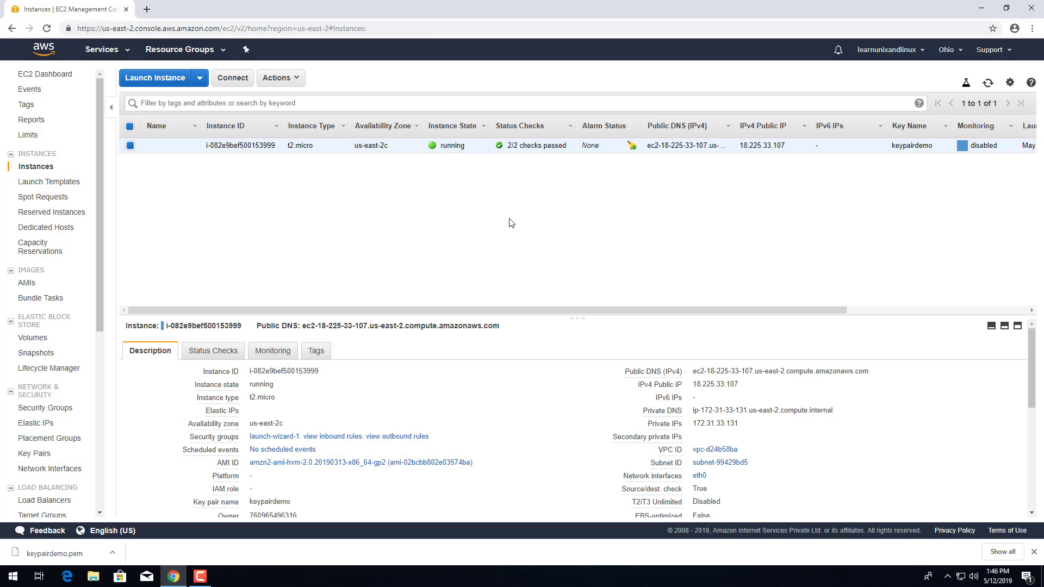